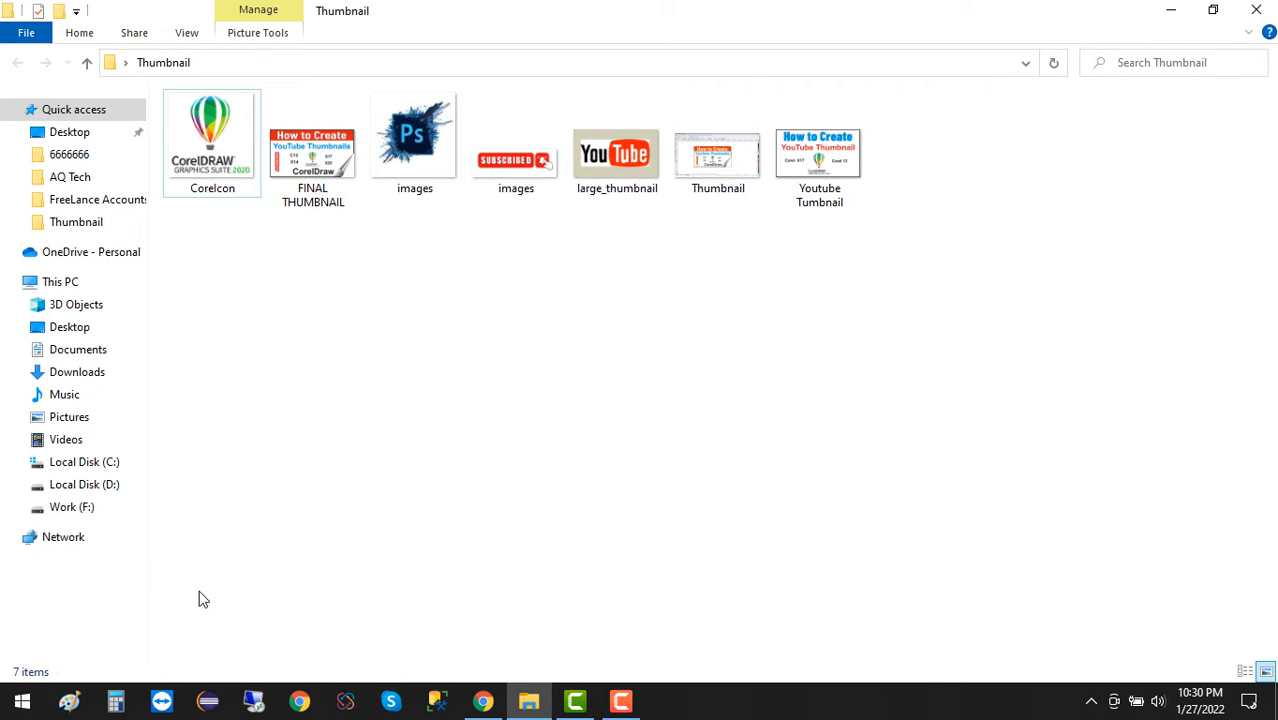
# - Launch Adobe Photoshop 7.0
pyautogui.click(21, 704)
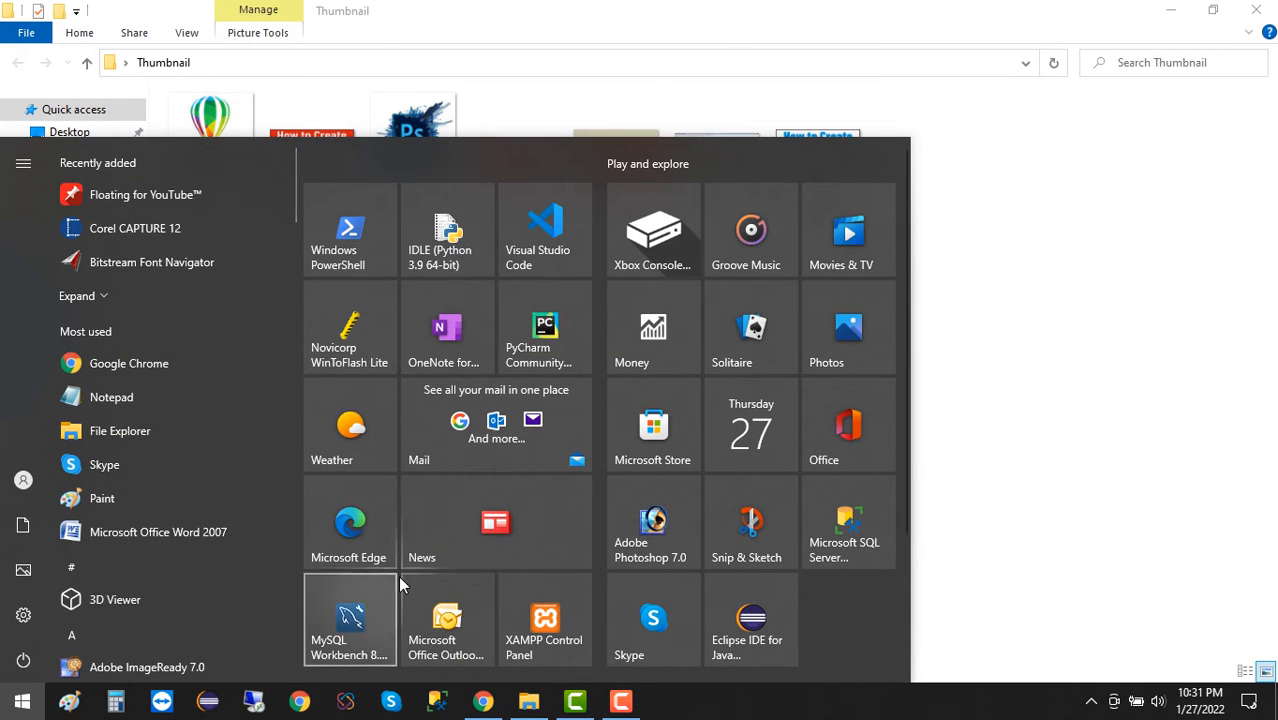
pyautogui.scroll(-2, 648, 480)
pyautogui.scroll(3, 648, 483)
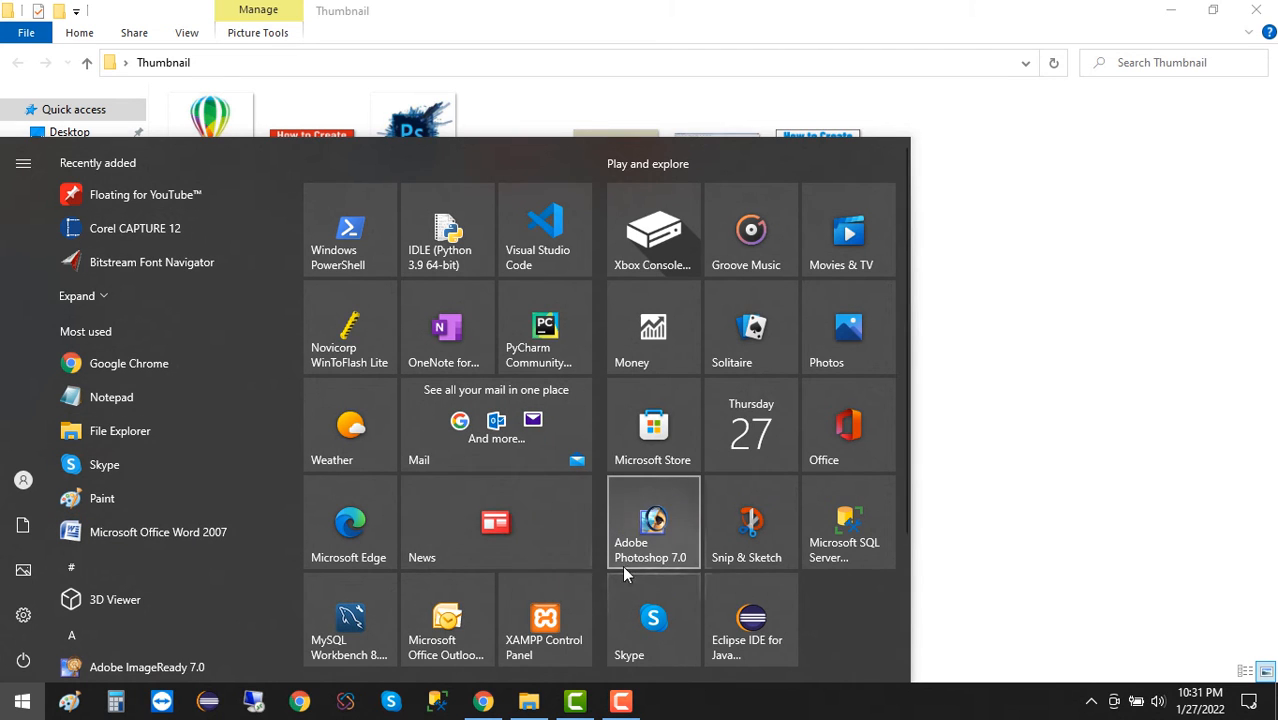
pyautogui.click(660, 535)
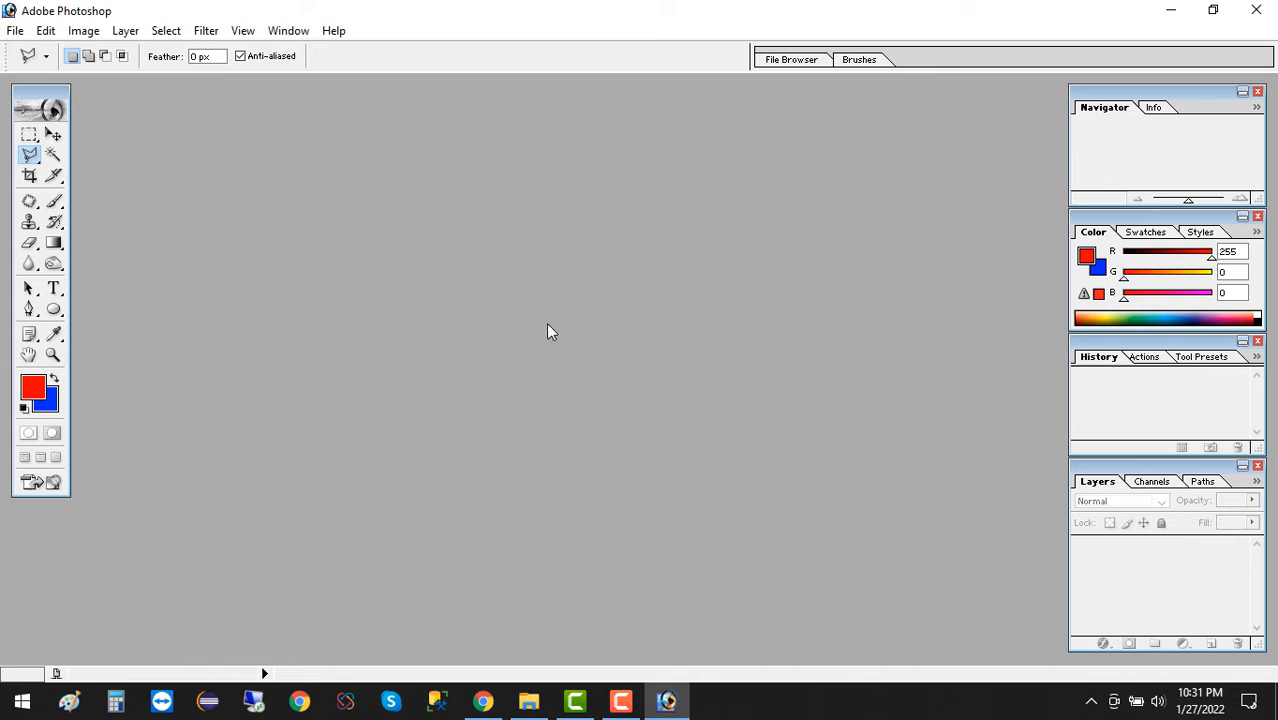
# - Start a new document and name it Thumbnail
pyautogui.click(15, 31)
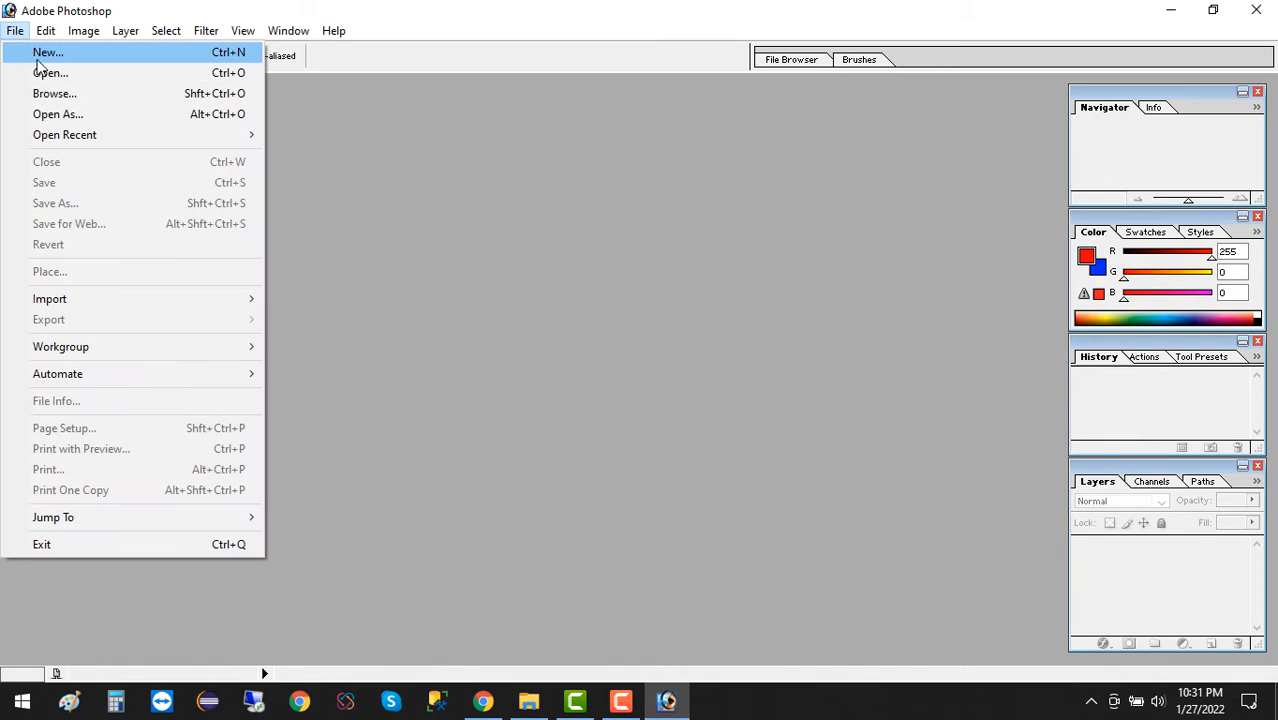
pyautogui.click(240, 60)
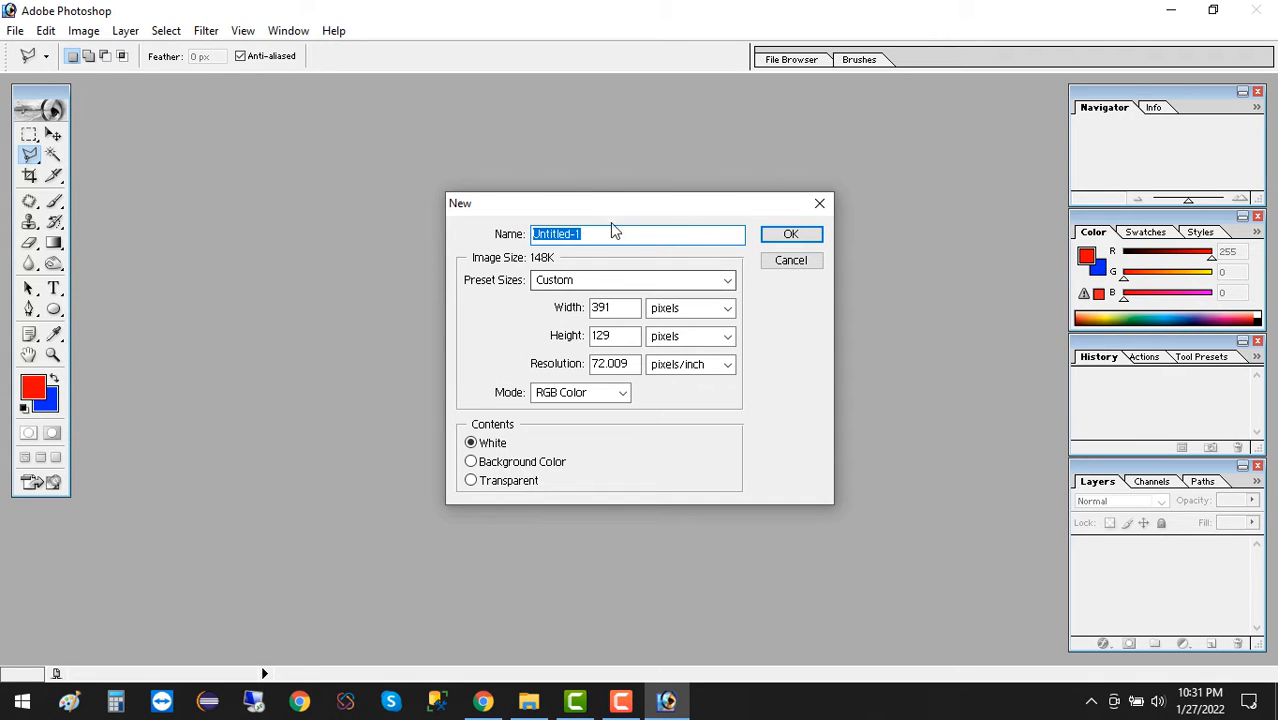
pyautogui.moveTo(604, 234); pyautogui.dragTo(520, 230)
pyautogui.write('Thumbnail')
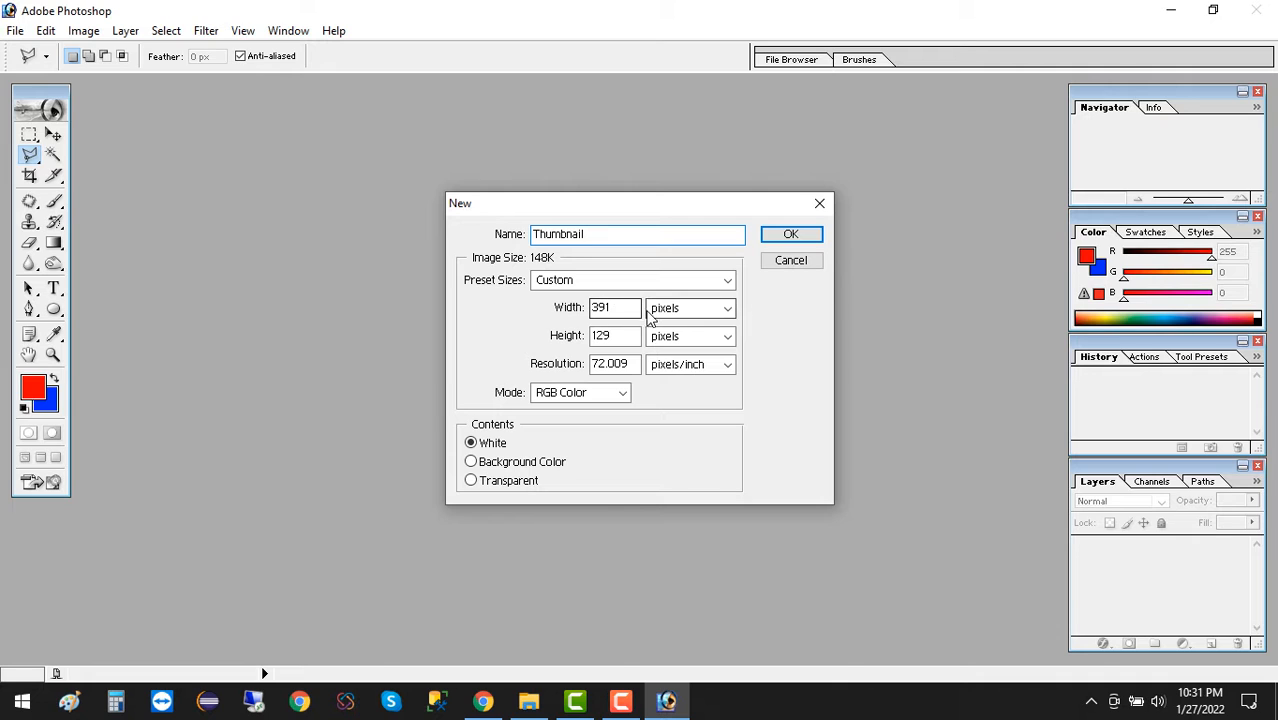
# - Create the document at 1280 by 720 pixels with a resolution of 300 pixels/inch
pyautogui.click(703, 316)
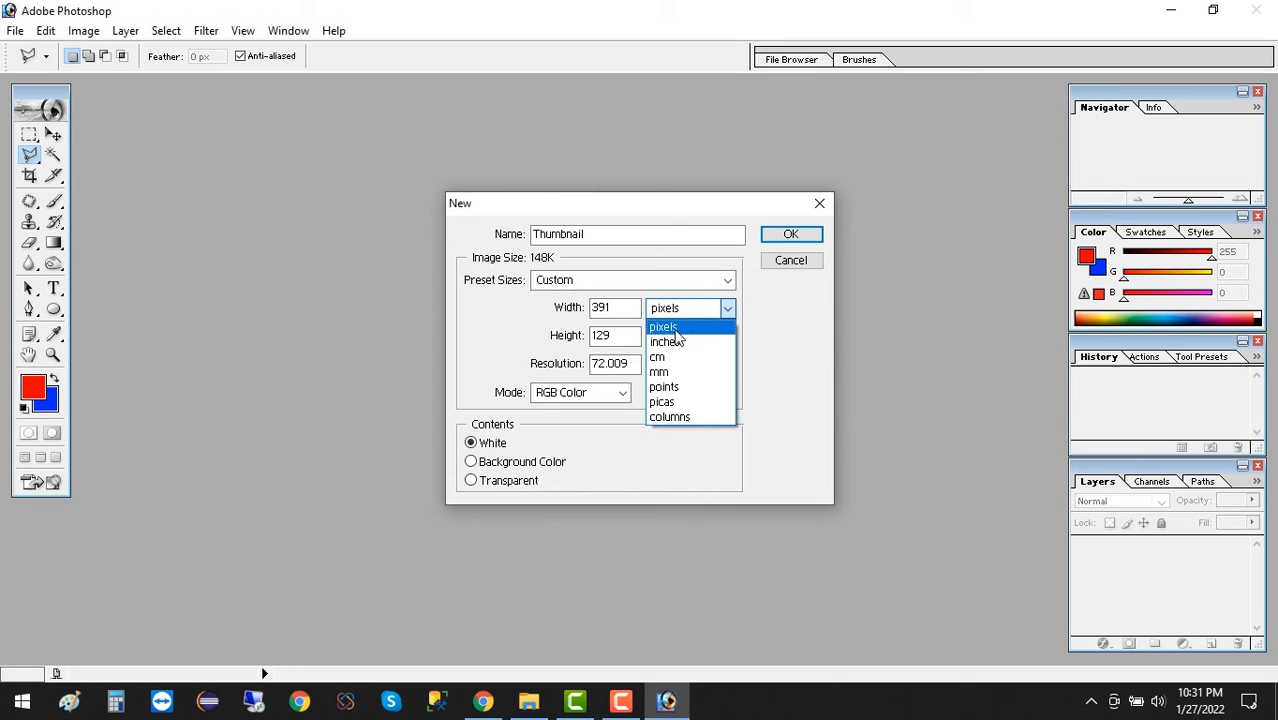
pyautogui.click(664, 328)
pyautogui.doubleClick(630, 308)
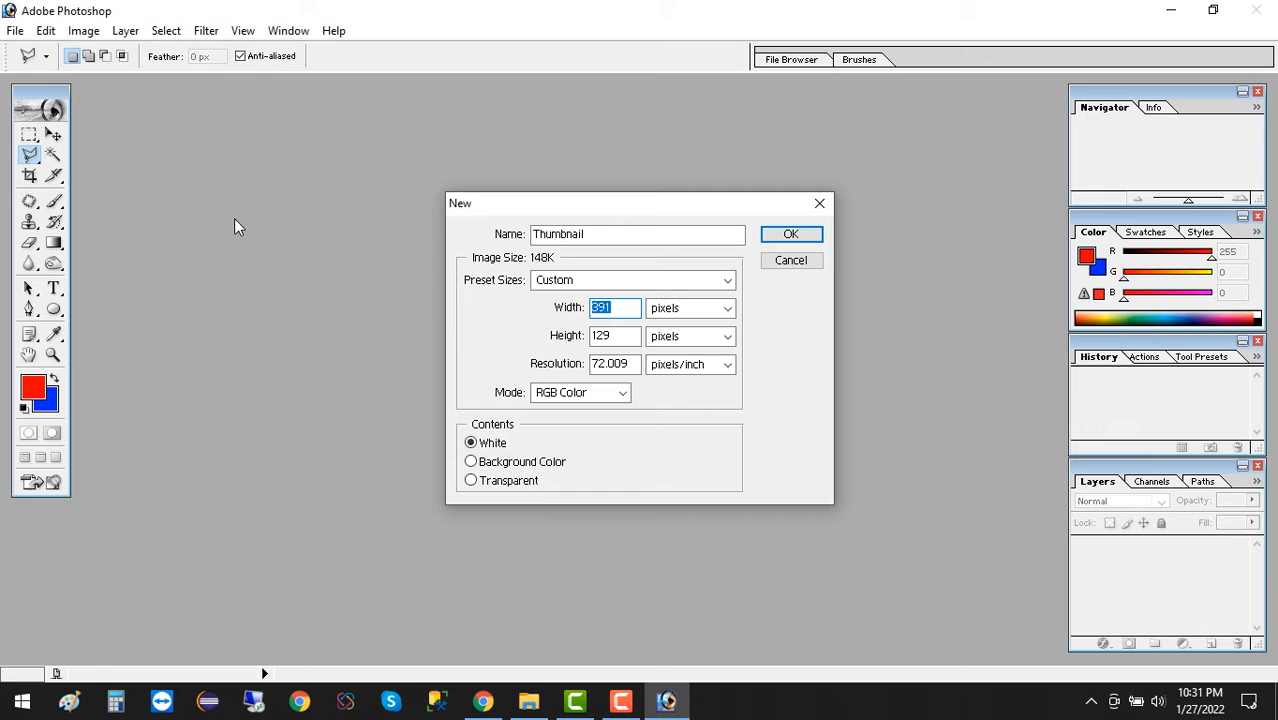
pyautogui.write('1280')
pyautogui.doubleClick(620, 336)
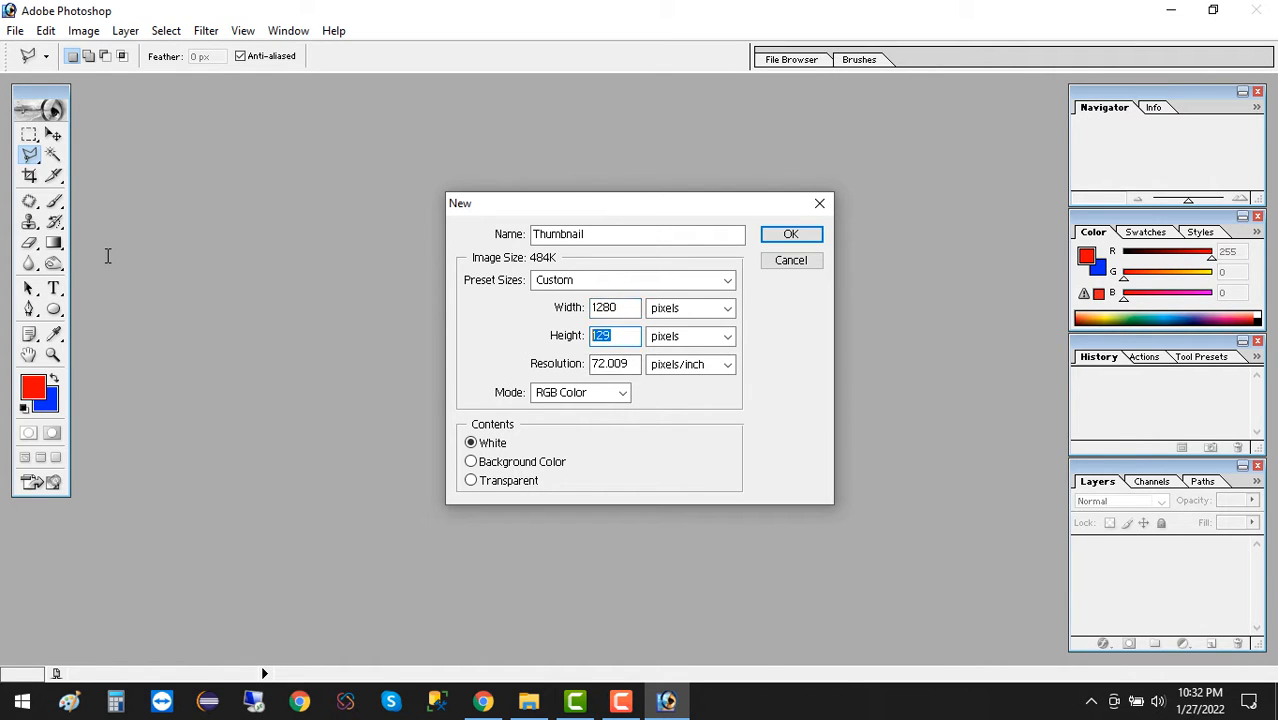
pyautogui.write('720')
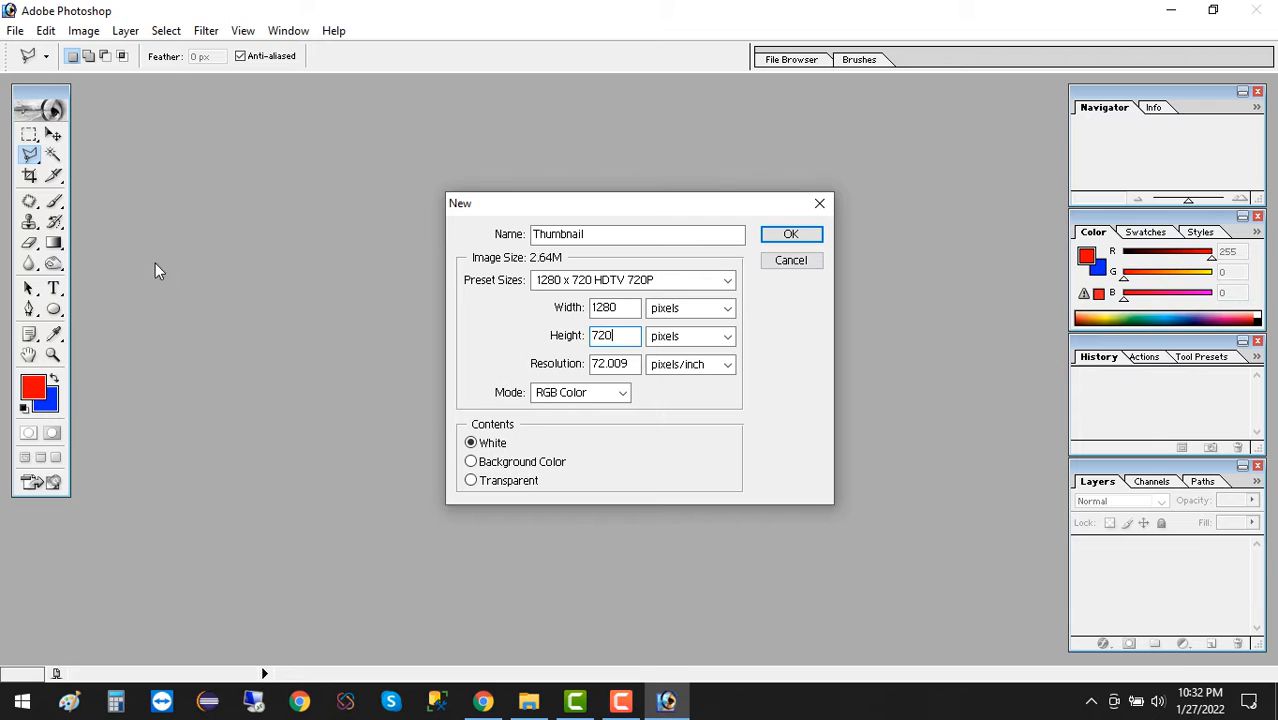
pyautogui.doubleClick(628, 365)
pyautogui.write('300')
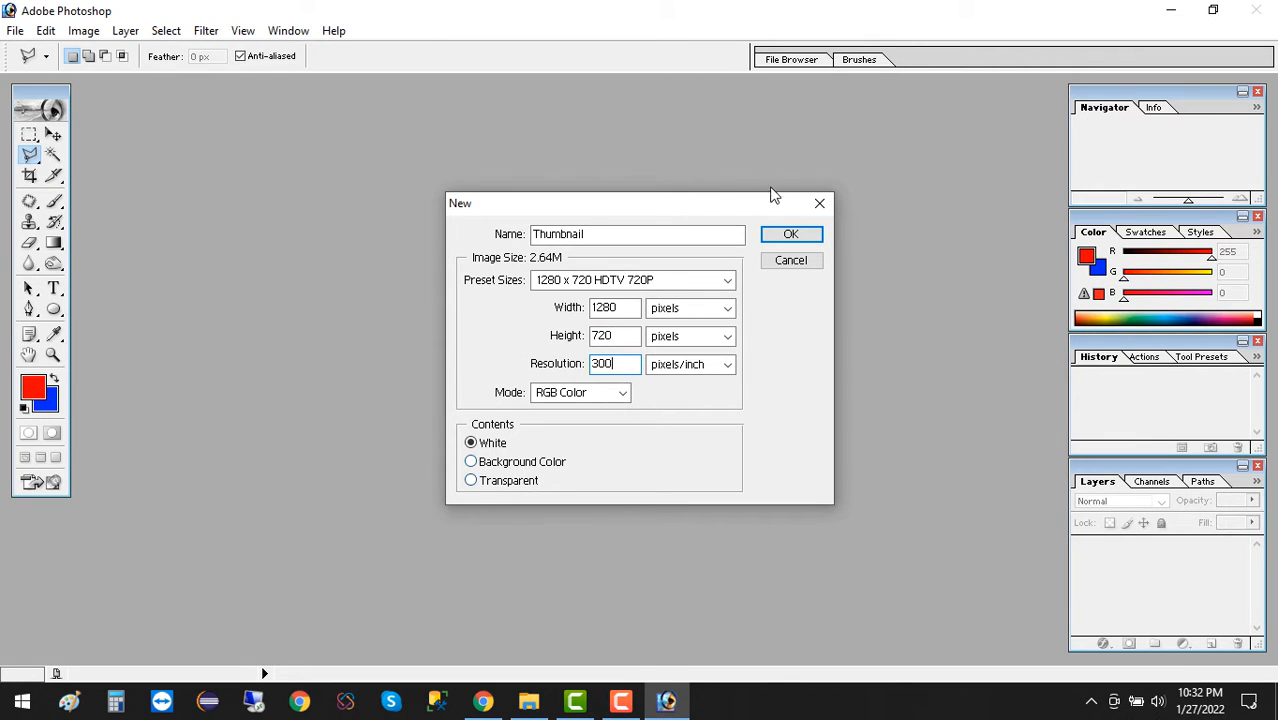
pyautogui.click(789, 236)
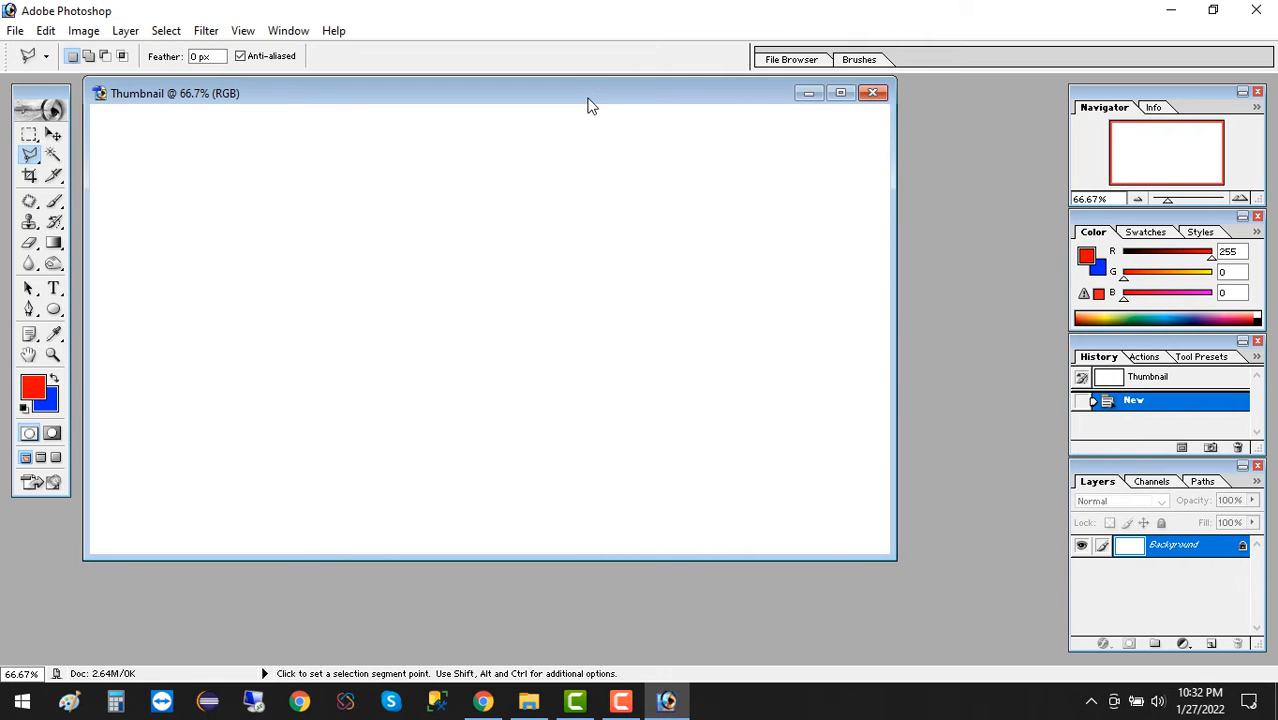
# - Enlarge the Thumbnail document window and reposition it so grey space surrounds the canvas
pyautogui.moveTo(590, 105); pyautogui.dragTo(621, 110)
pyautogui.moveTo(922, 562); pyautogui.dragTo(1022, 622)
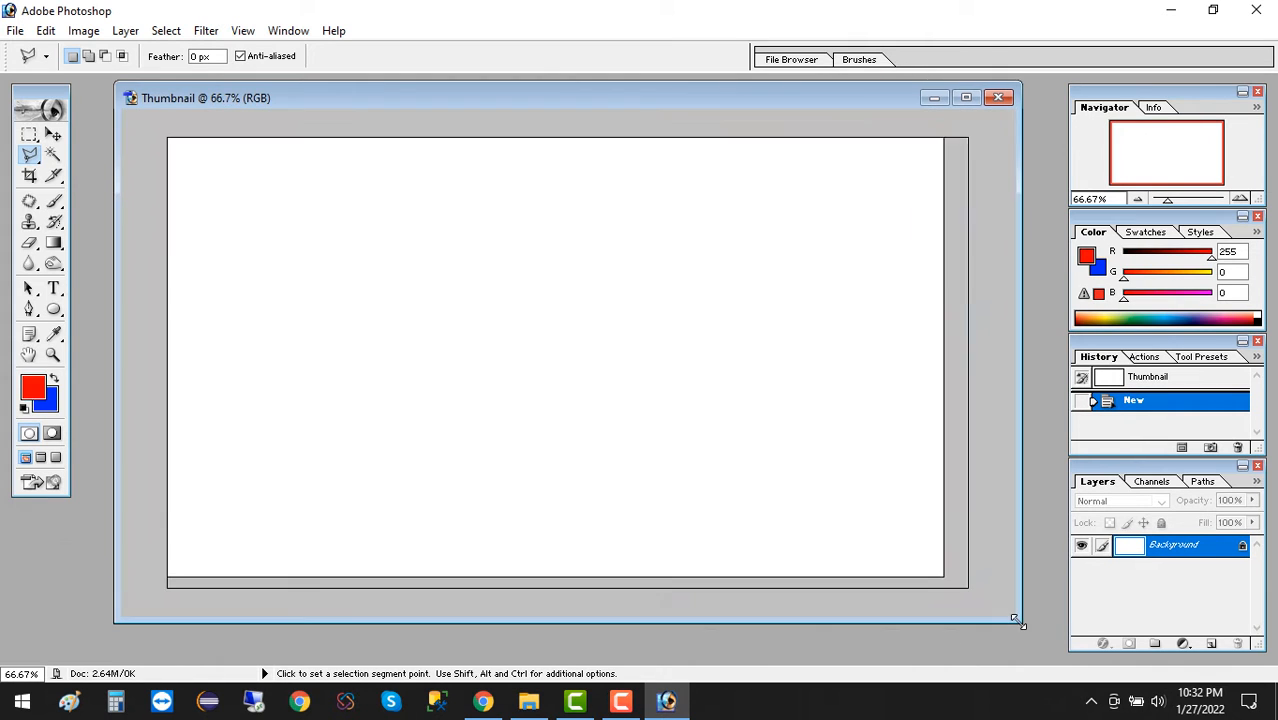
pyautogui.moveTo(585, 97); pyautogui.dragTo(605, 102)
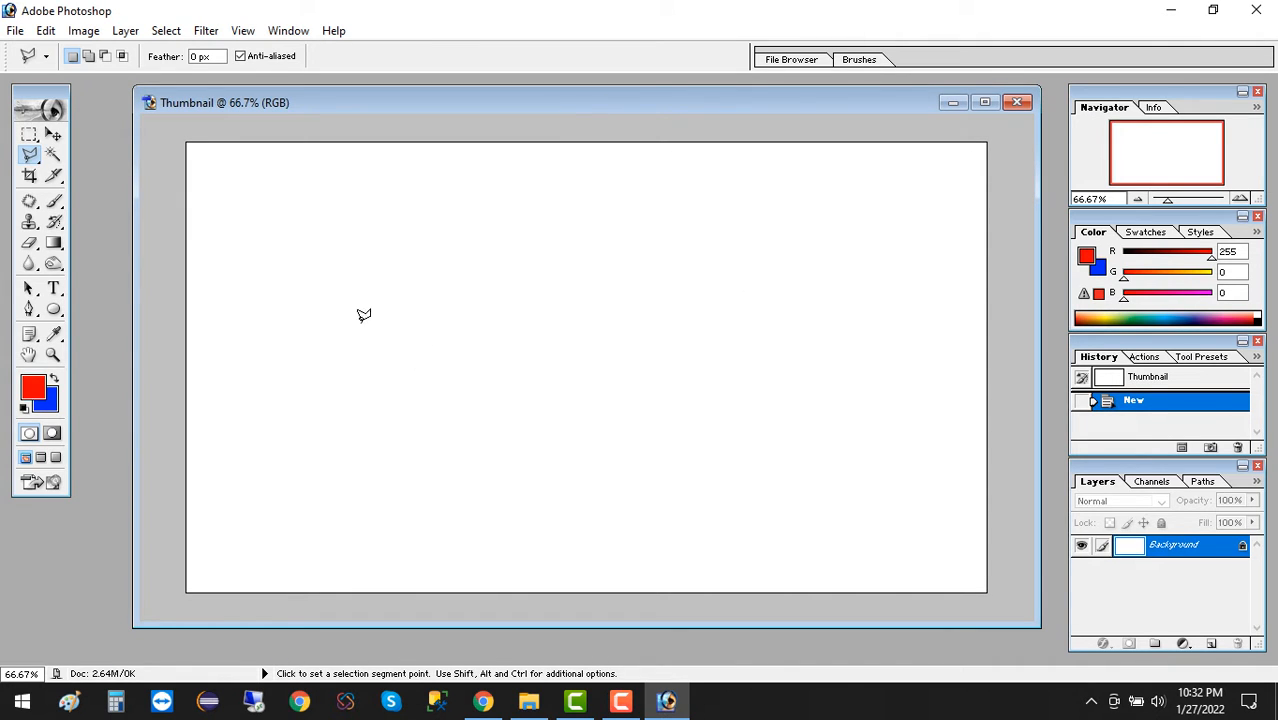
# - Fill the background with a white-to-yellow linear gradient running diagonally from the canvas's upper-left to its lower-right corner
pyautogui.click(54, 246)
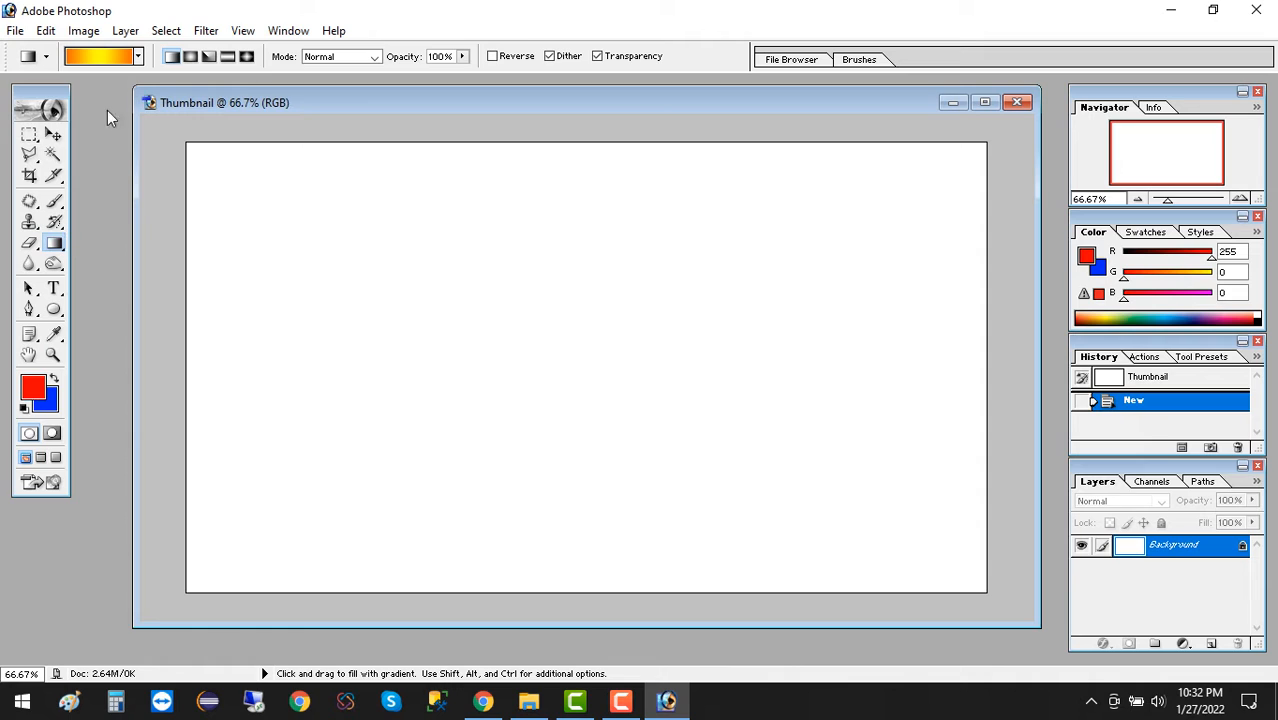
pyautogui.click(140, 57)
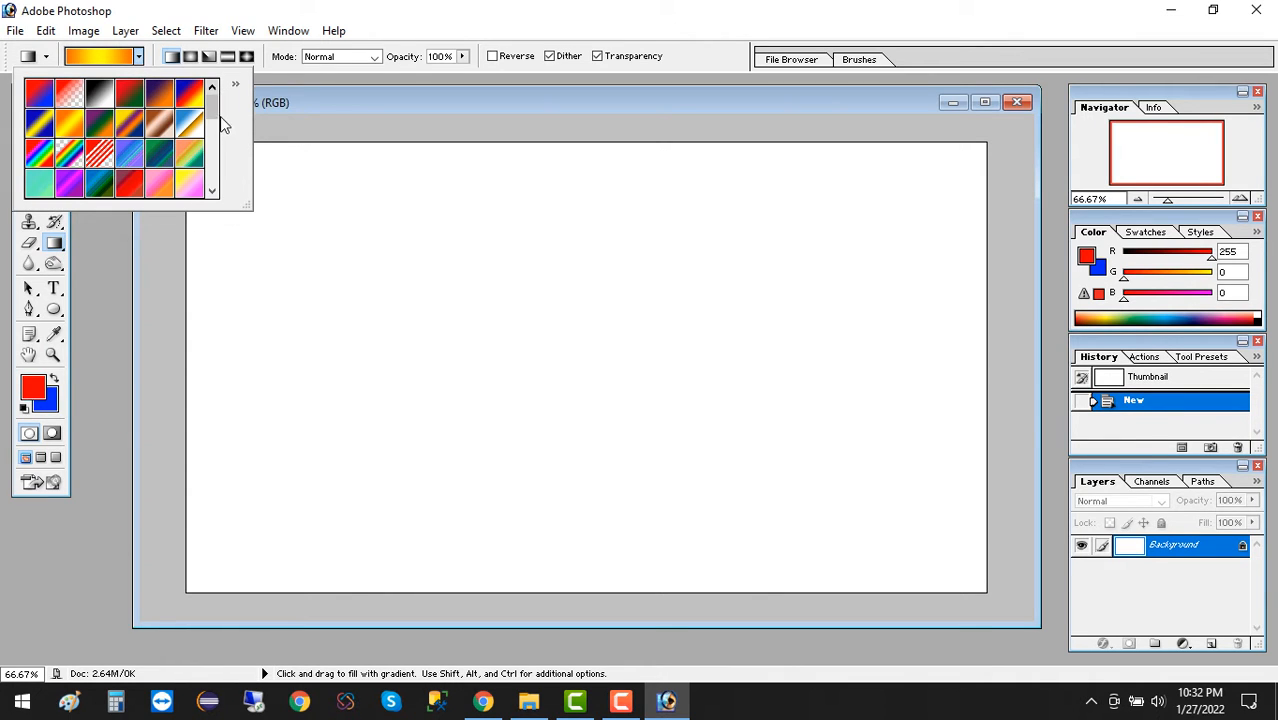
pyautogui.moveTo(213, 117); pyautogui.dragTo(209, 183)
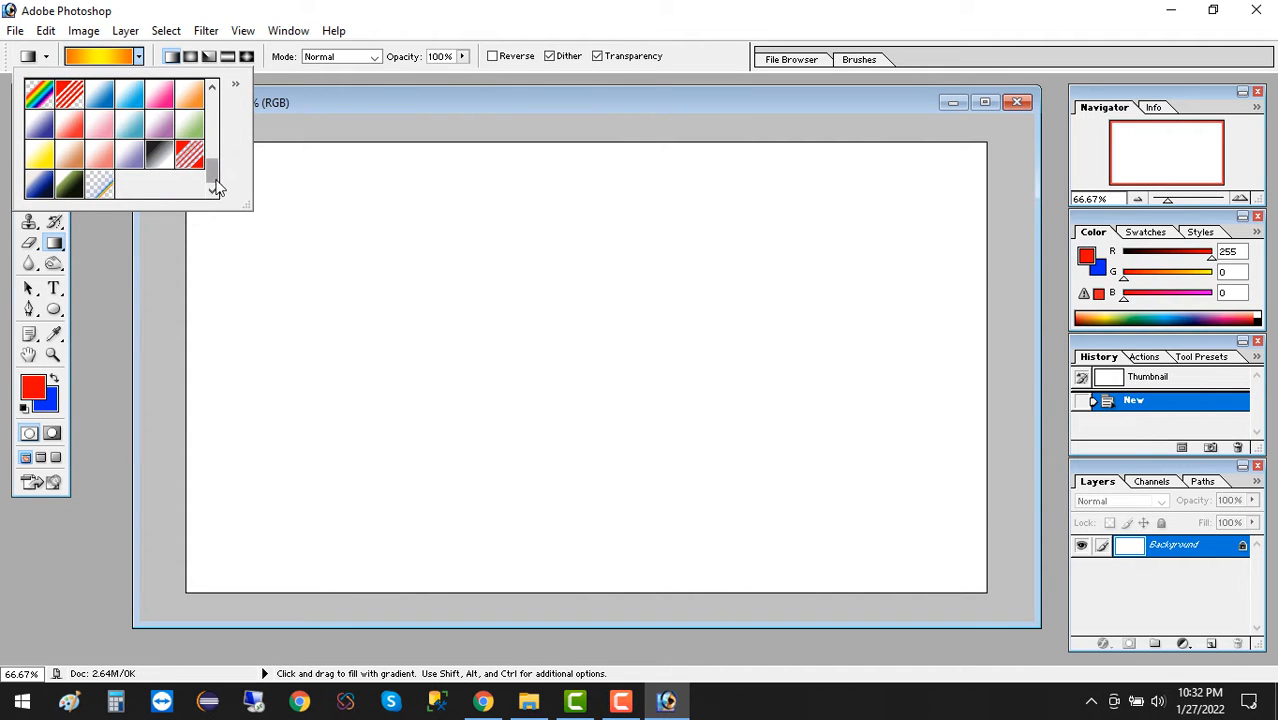
pyautogui.moveTo(213, 184)
pyautogui.mouseDown()
pyautogui.moveTo(200, 160)
pyautogui.moveTo(207, 108)
pyautogui.moveTo(215, 180)
pyautogui.mouseUp()
pyautogui.click(45, 162)
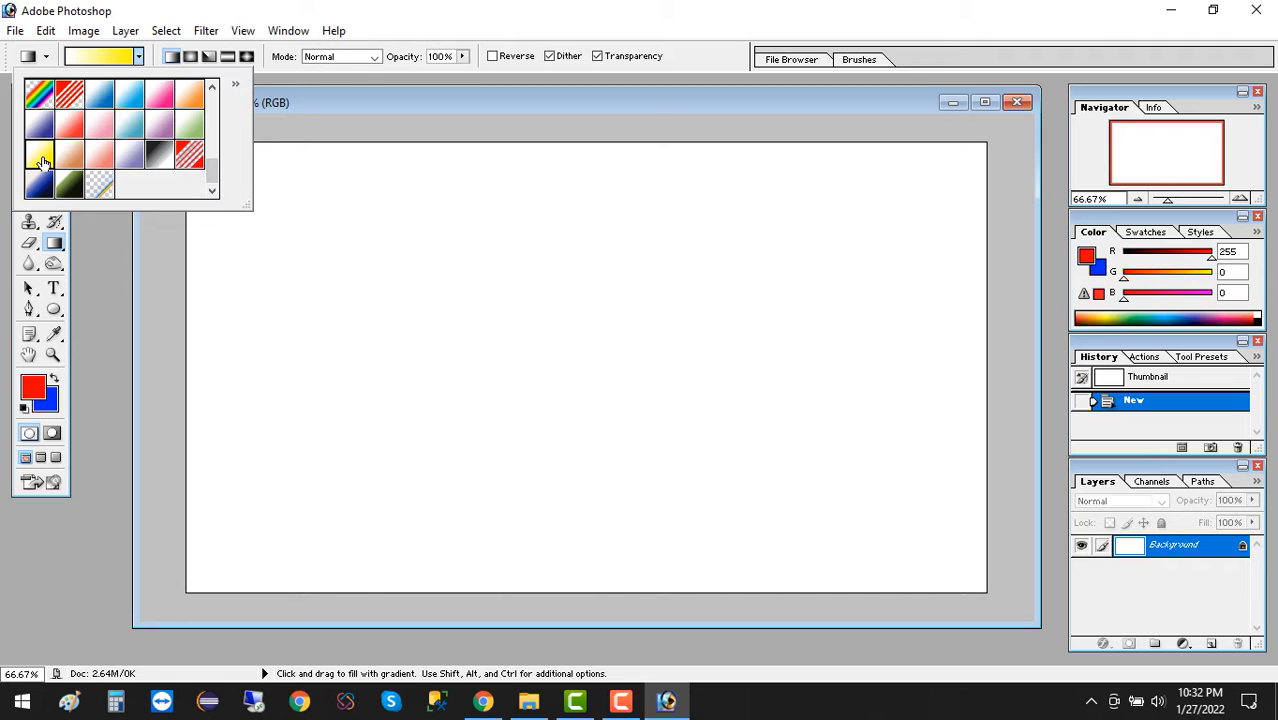
pyautogui.click(228, 179)
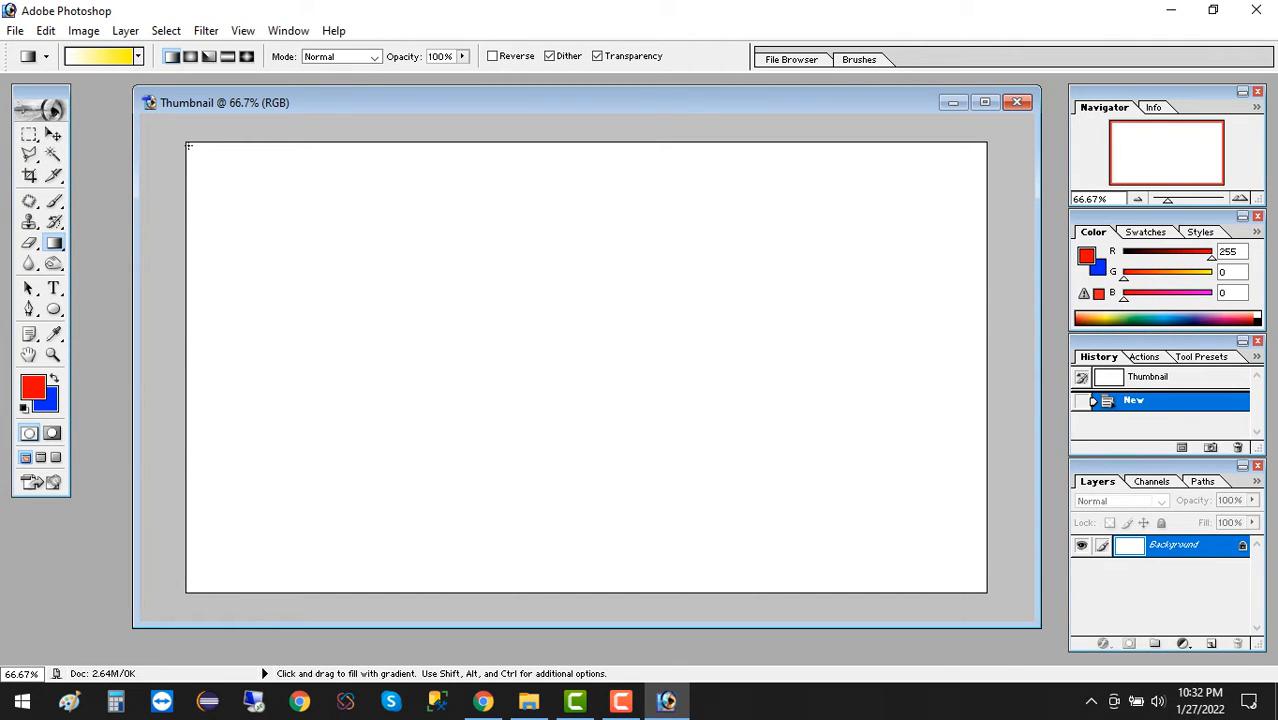
pyautogui.moveTo(244, 188); pyautogui.dragTo(966, 575)
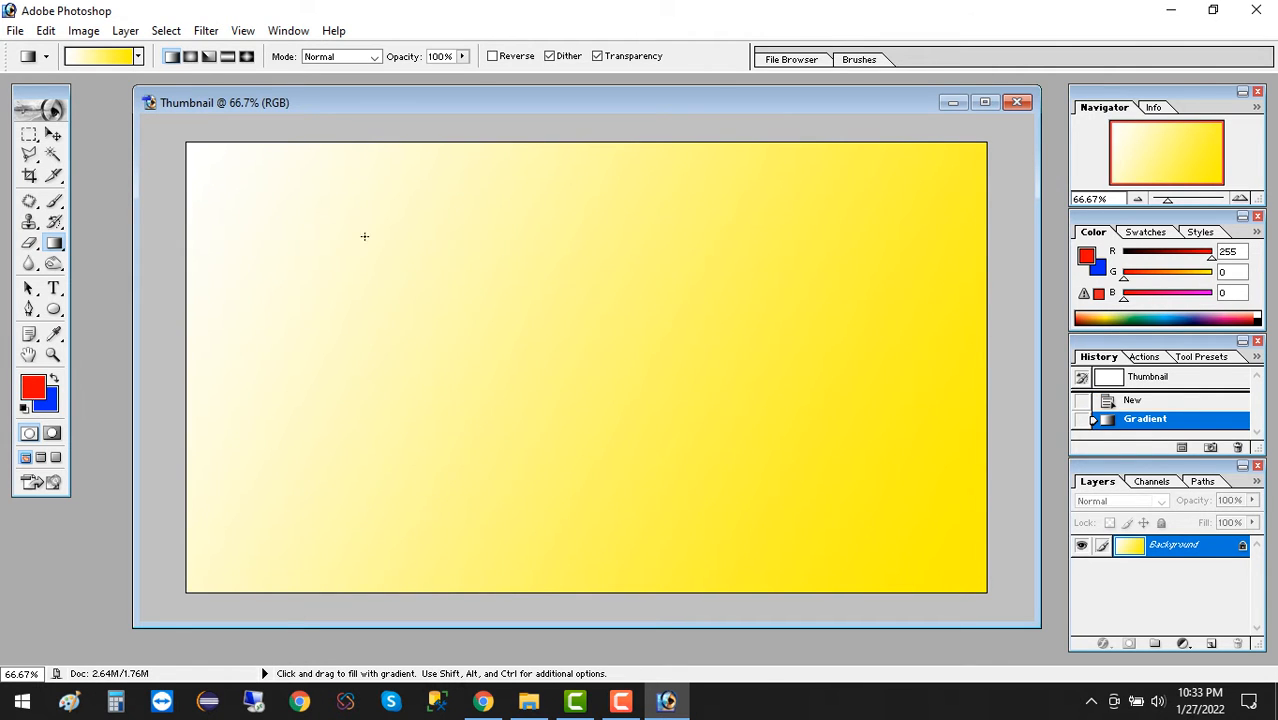
# - Append the Noise Samples gradient set to the available gradient presets
pyautogui.click(139, 56)
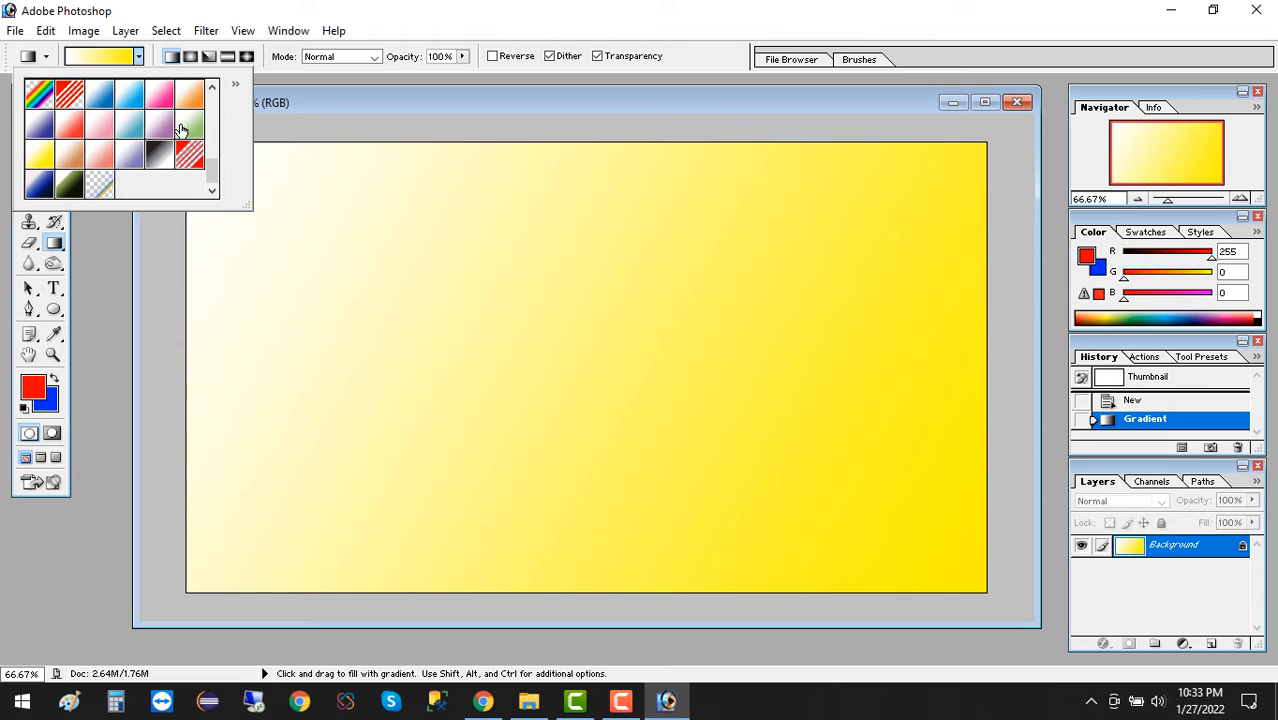
pyautogui.scroll(4, 172, 160)
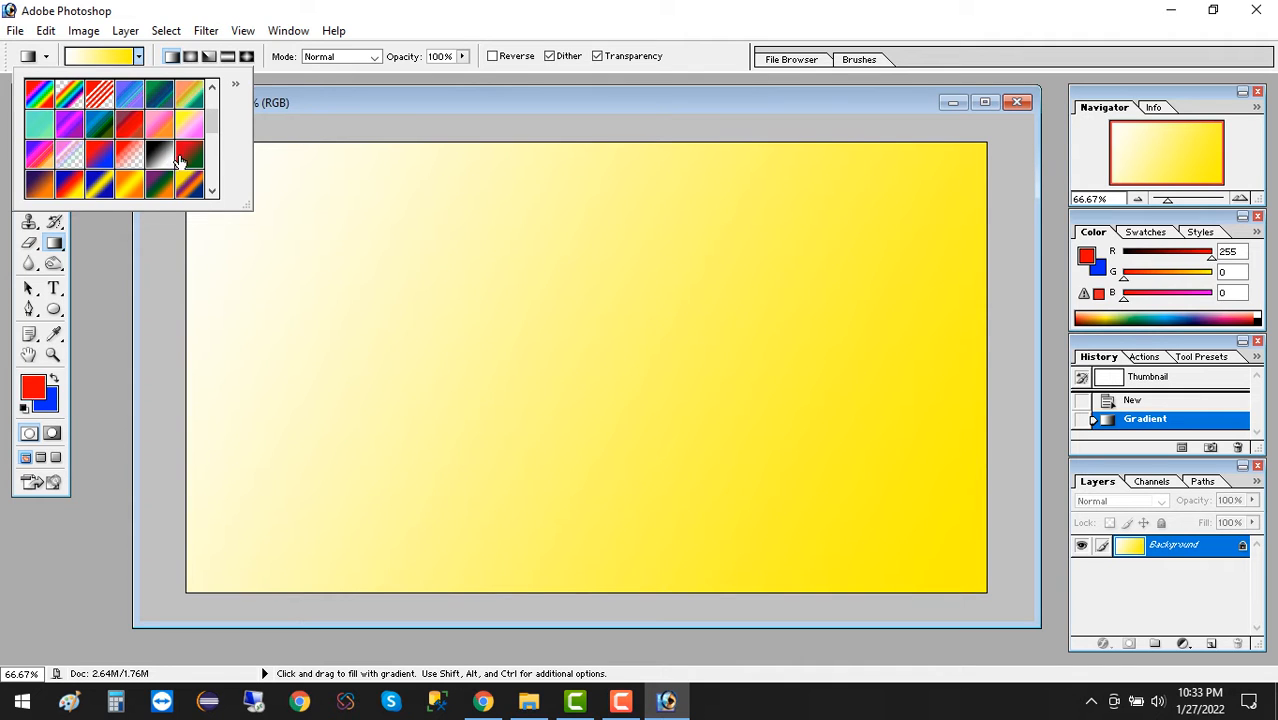
pyautogui.scroll(-2, 176, 160)
pyautogui.scroll(6, 176, 160)
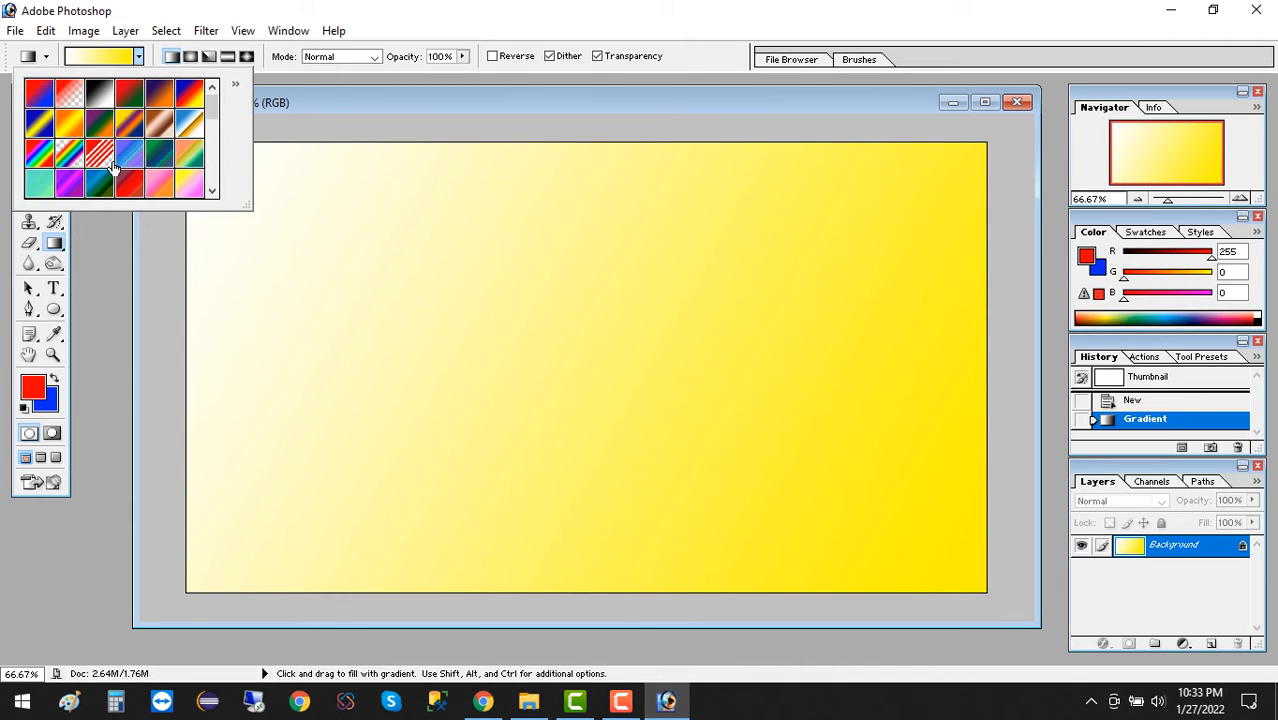
pyautogui.click(236, 87)
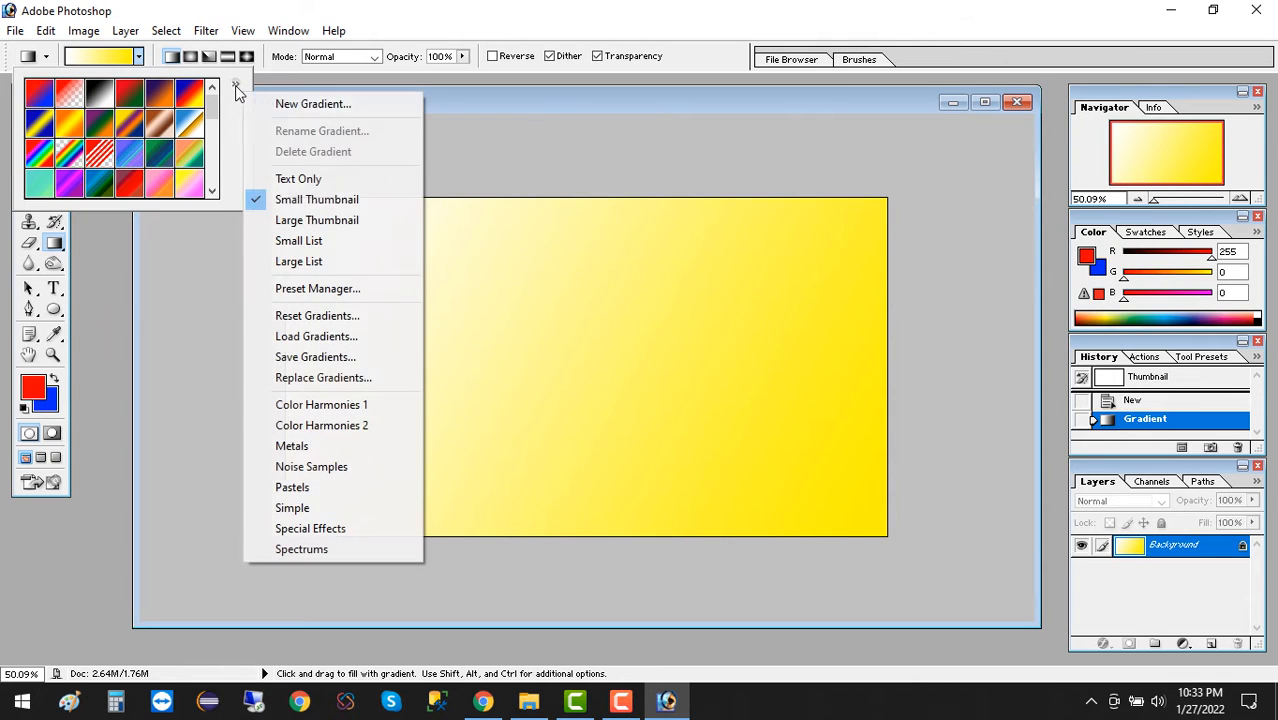
pyautogui.click(335, 466)
pyautogui.click(713, 277)
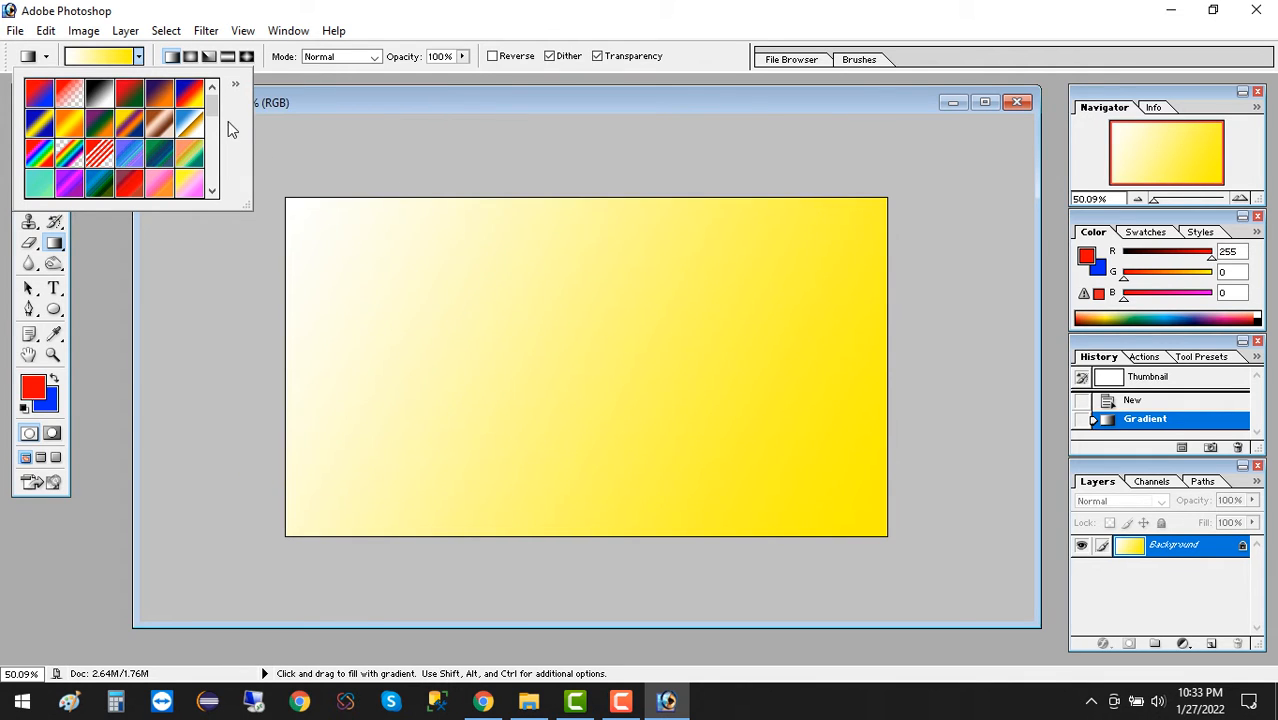
pyautogui.moveTo(211, 106); pyautogui.dragTo(213, 210)
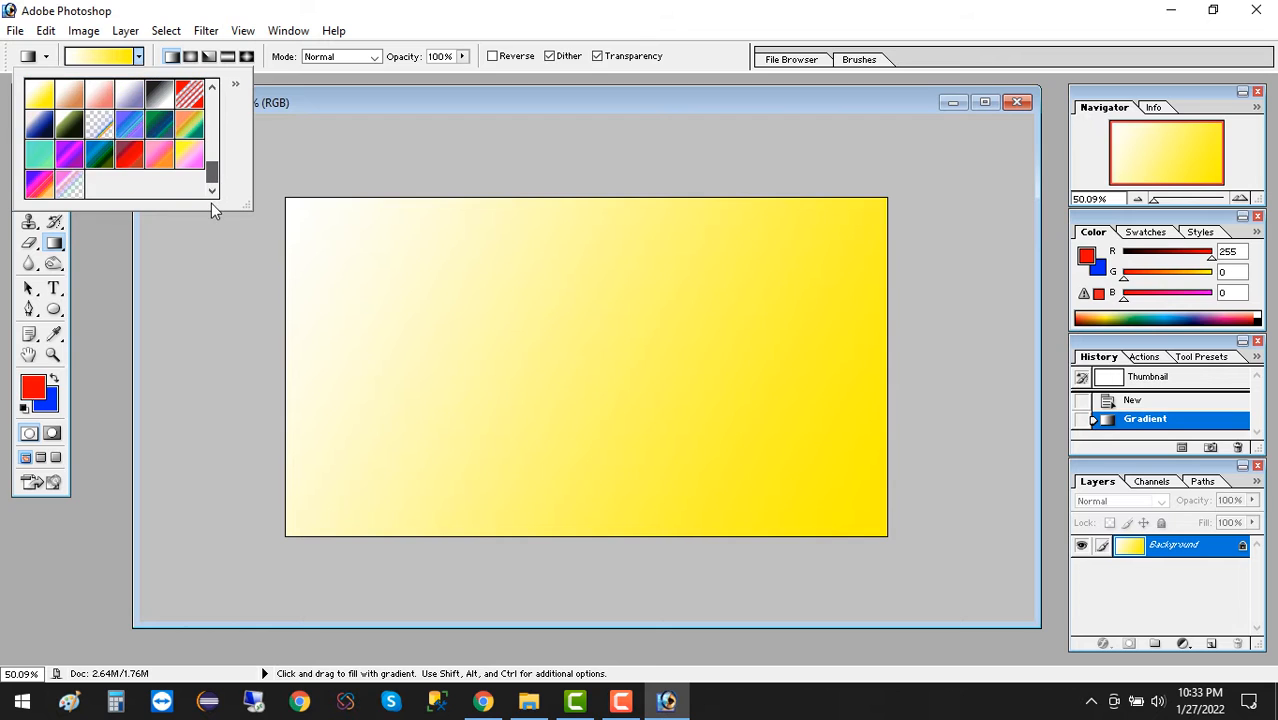
pyautogui.click(235, 84)
pyautogui.click(316, 289)
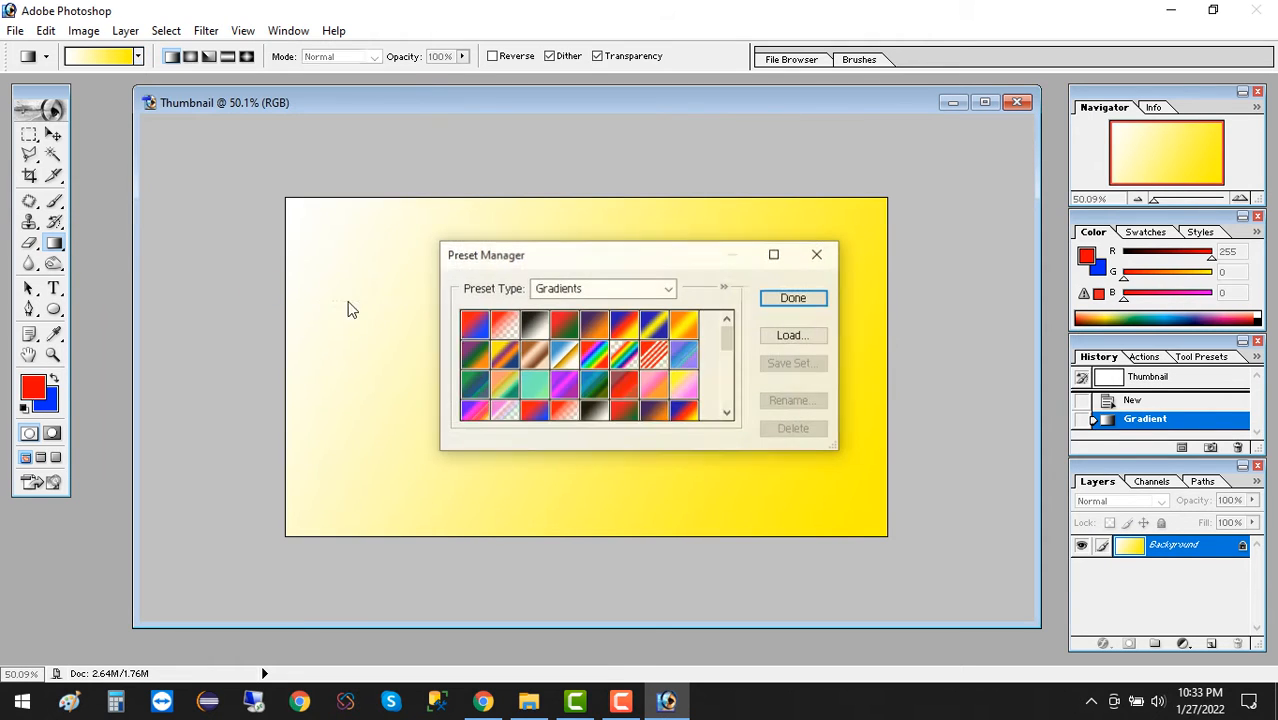
pyautogui.click(818, 254)
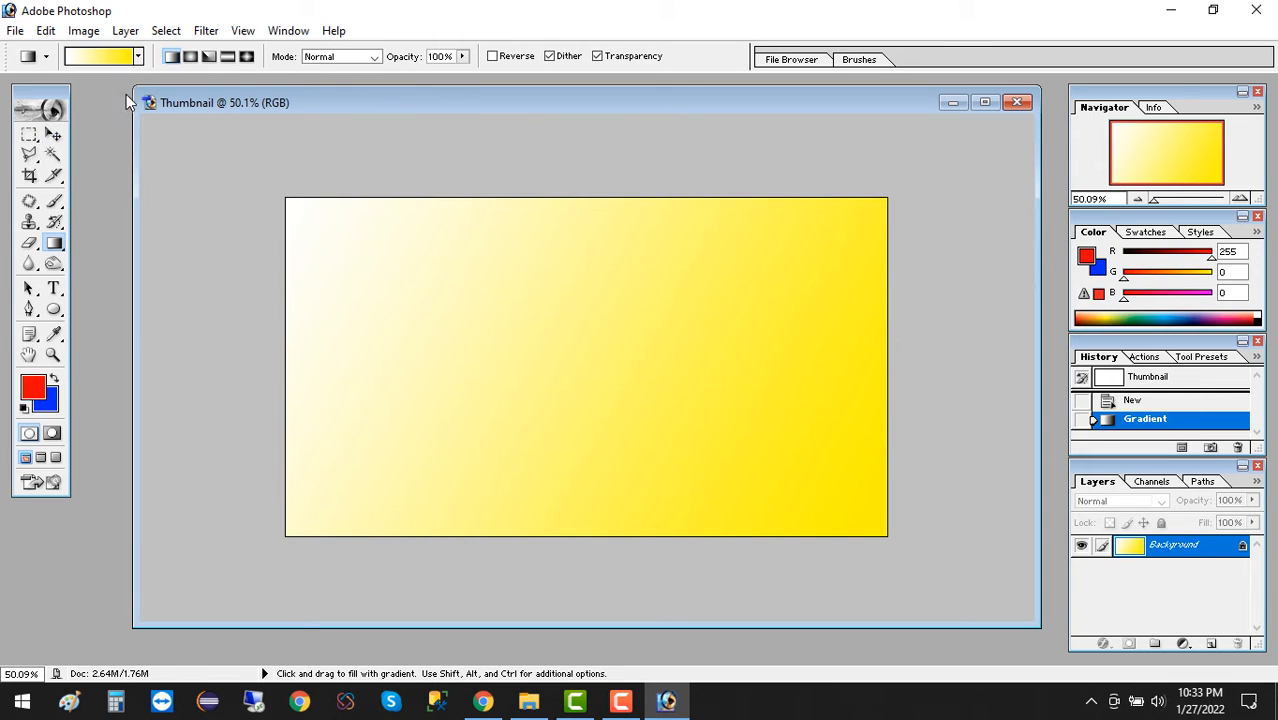
# - Append the Pastels gradient set to the available gradient presets and look through the added gradients
pyautogui.click(138, 56)
pyautogui.click(236, 84)
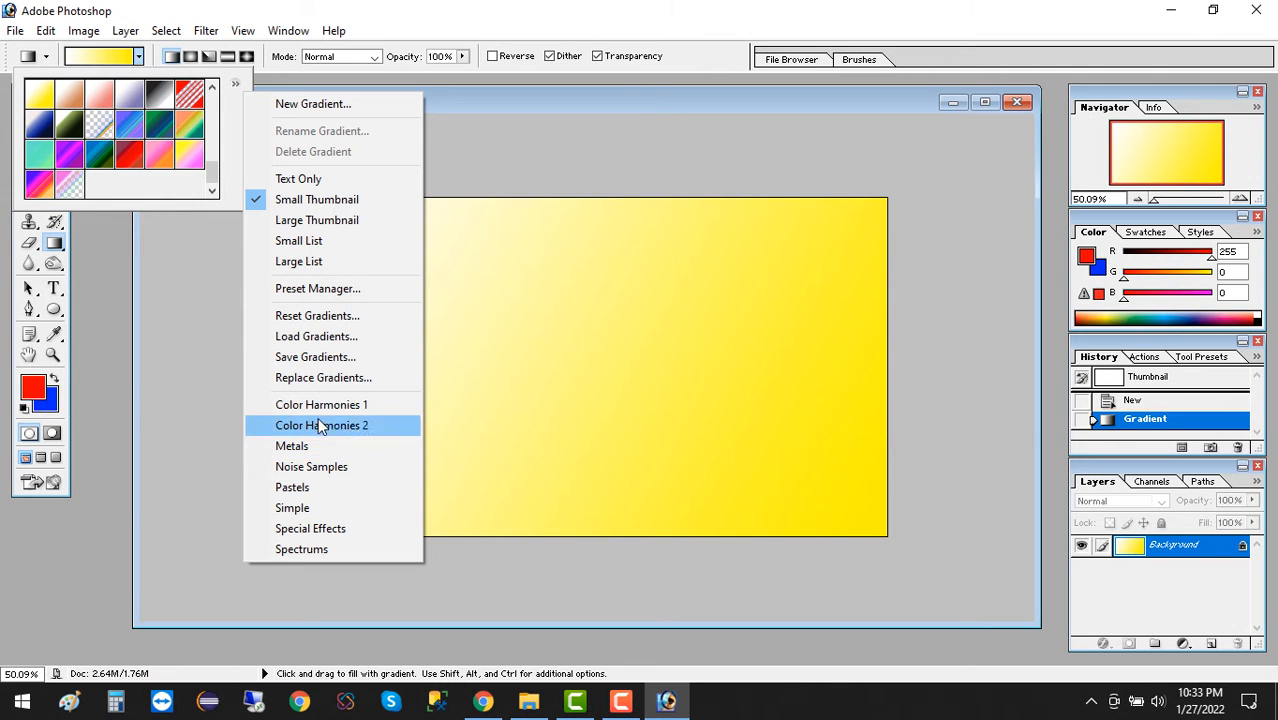
pyautogui.click(319, 490)
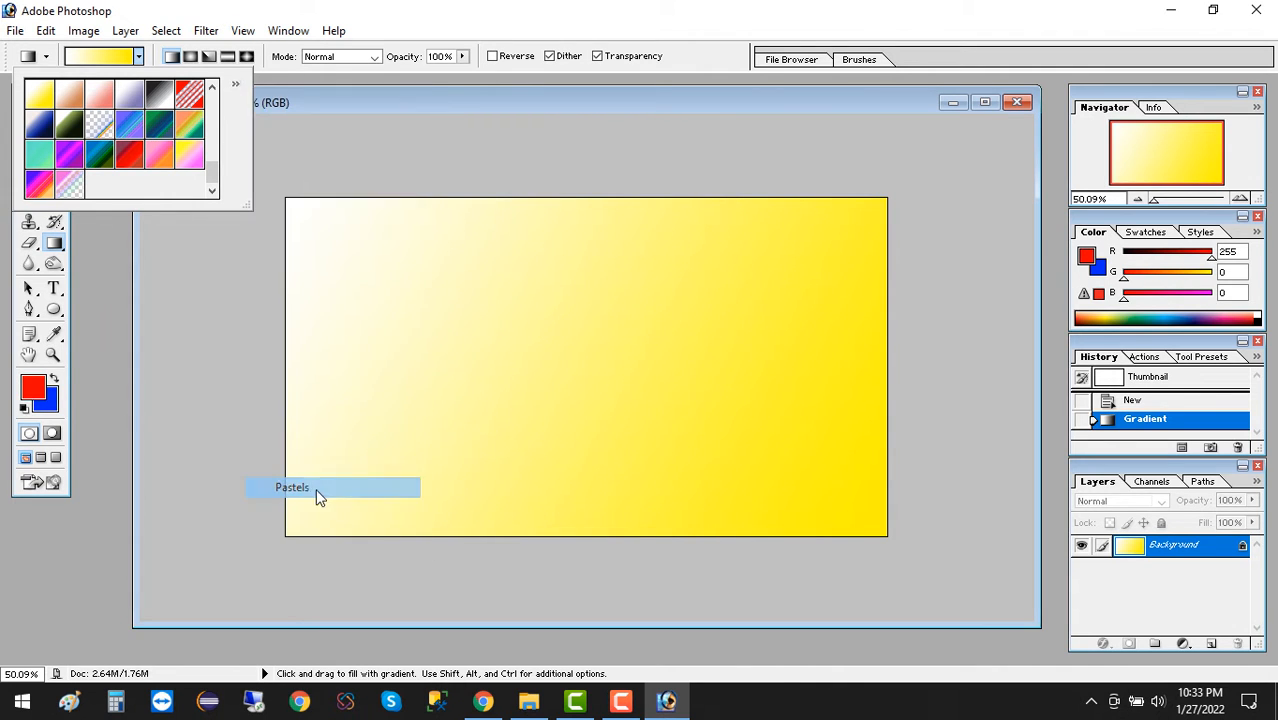
pyautogui.click(703, 283)
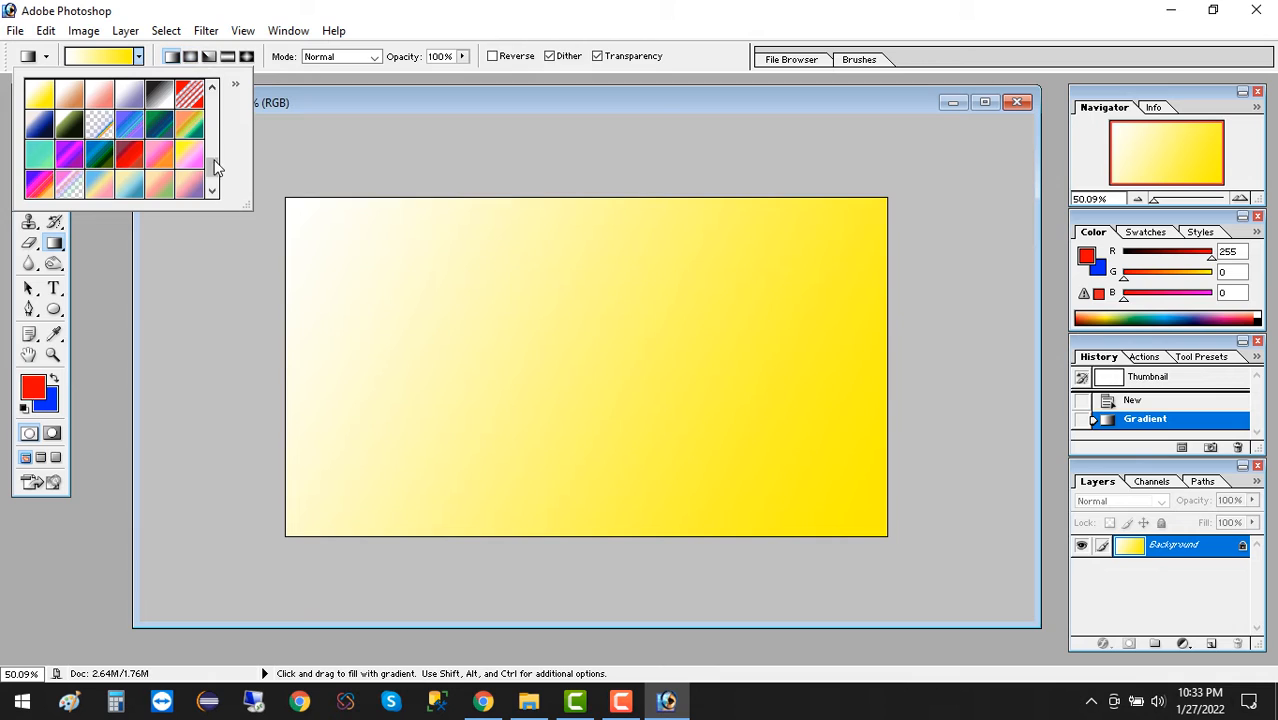
pyautogui.scroll(-2, 213, 168)
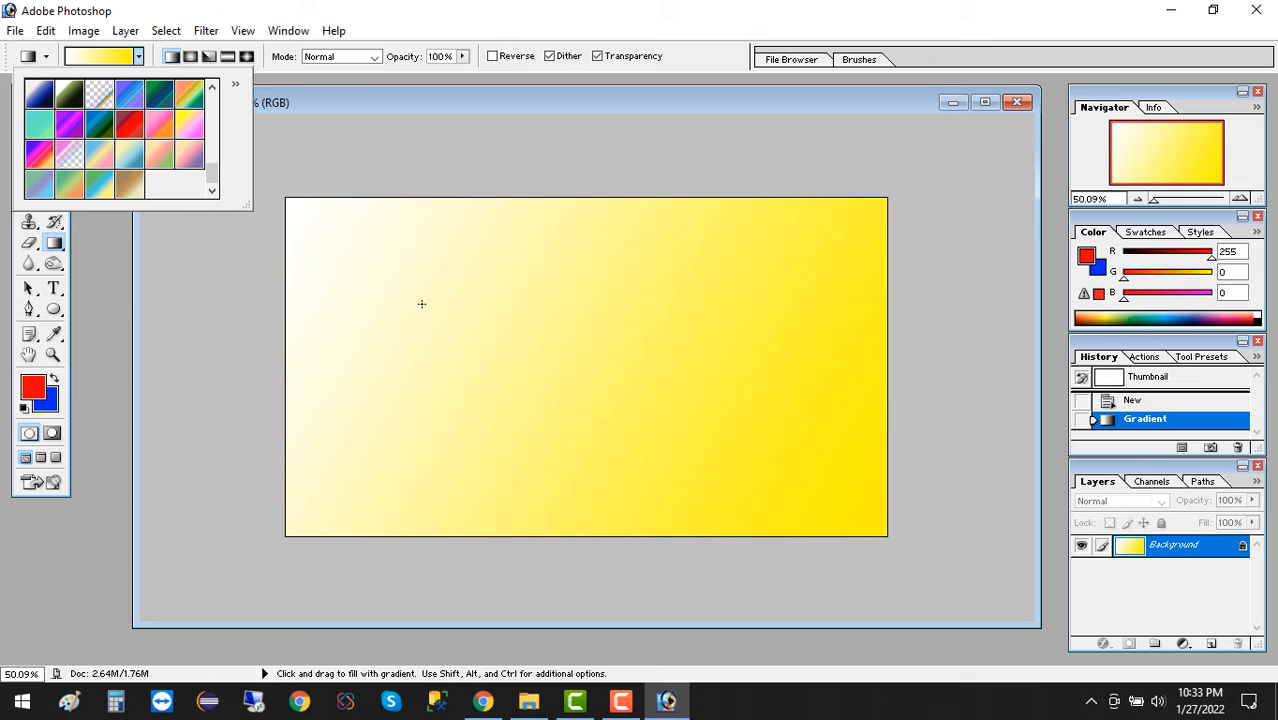
pyautogui.click(409, 241)
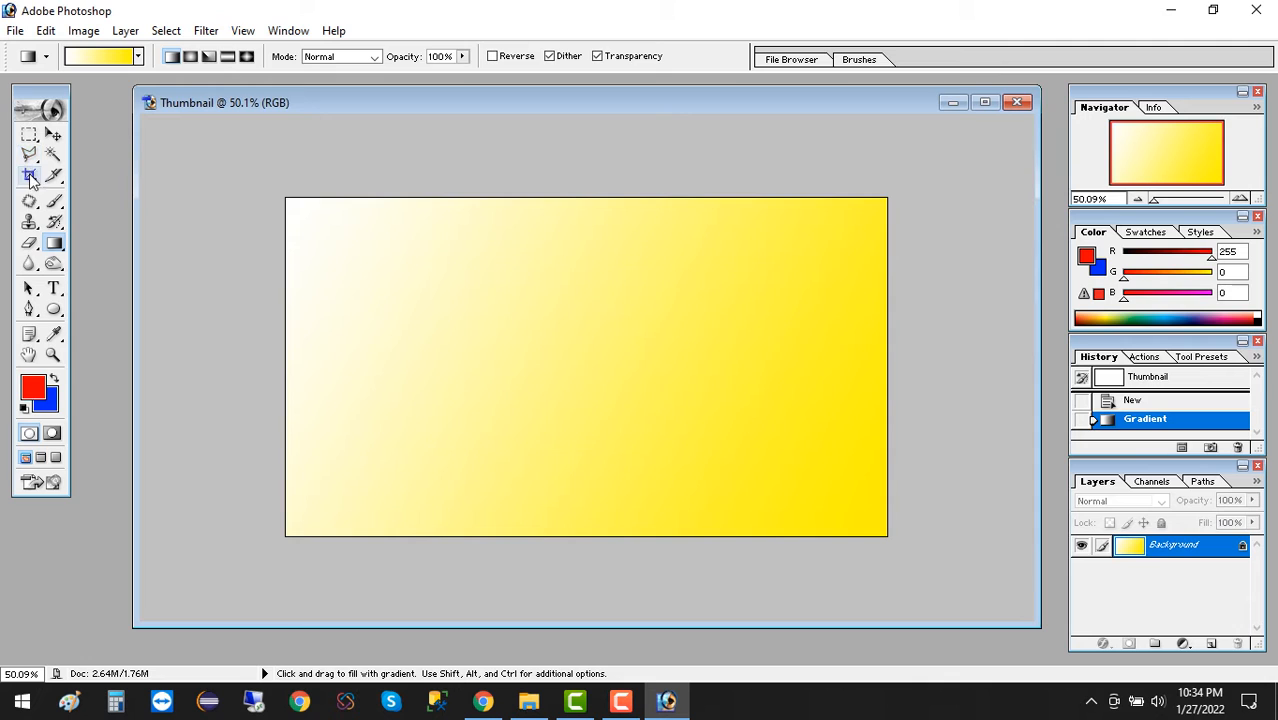
# - Add the red Impact text "How to Create" and position it fully inside the canvas near its upper-left corner
pyautogui.click(54, 288)
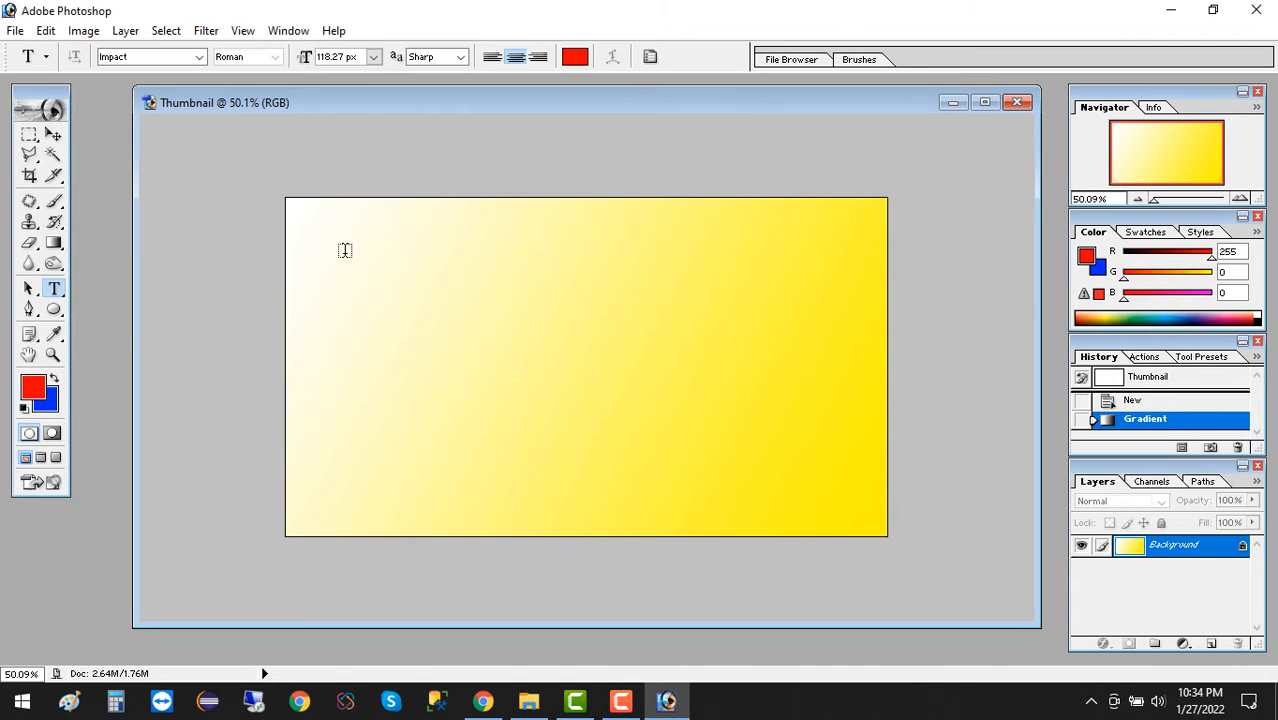
pyautogui.click(528, 388)
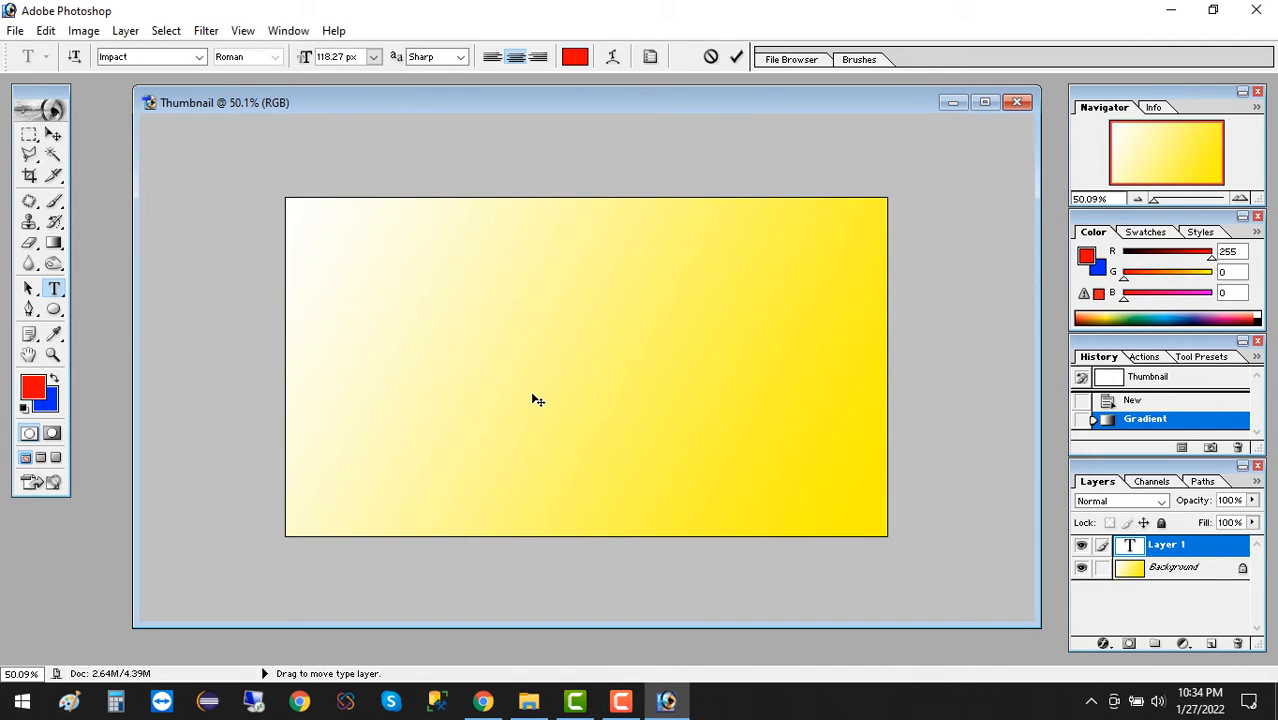
pyautogui.write('How')
pyautogui.write(' to')
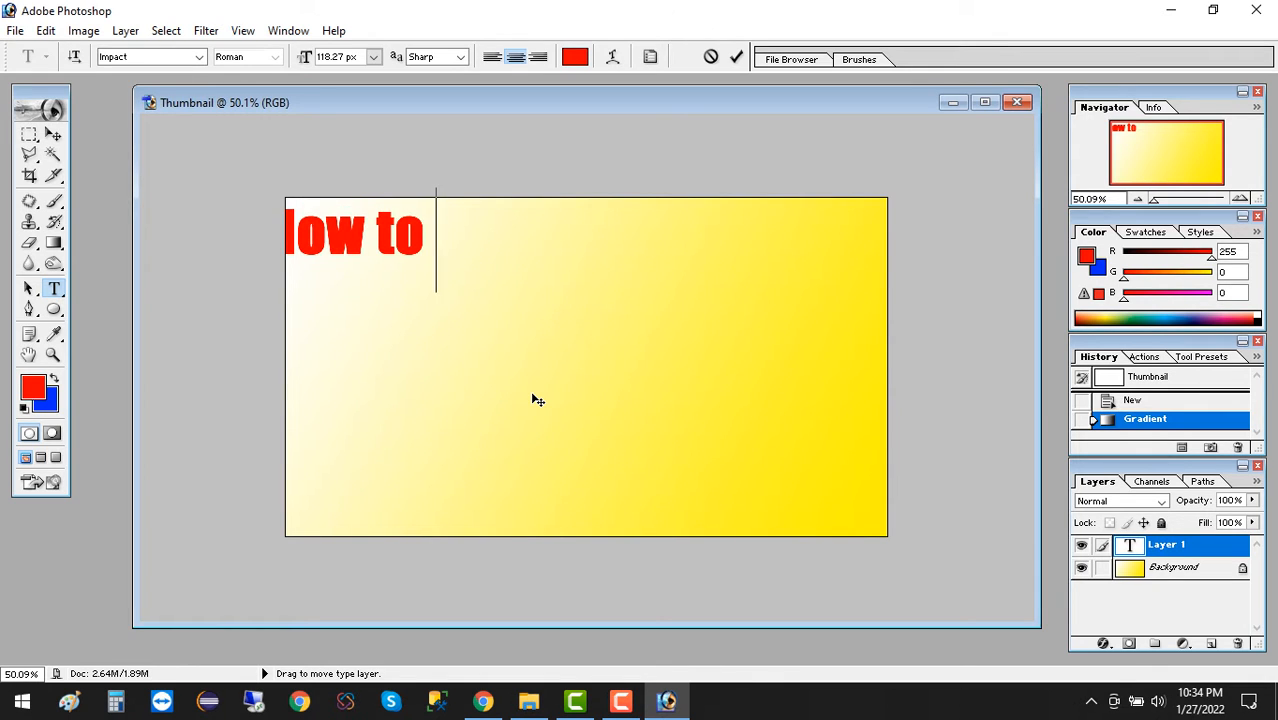
pyautogui.write('Create')
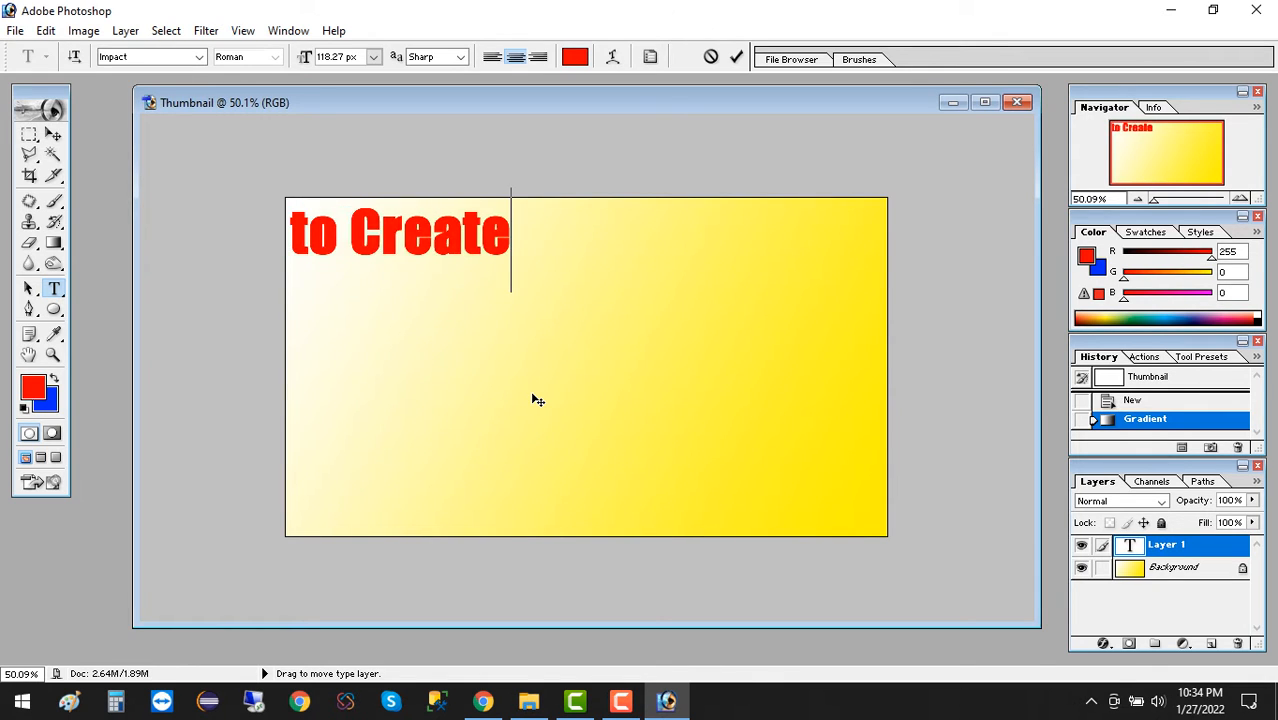
pyautogui.click(52, 134)
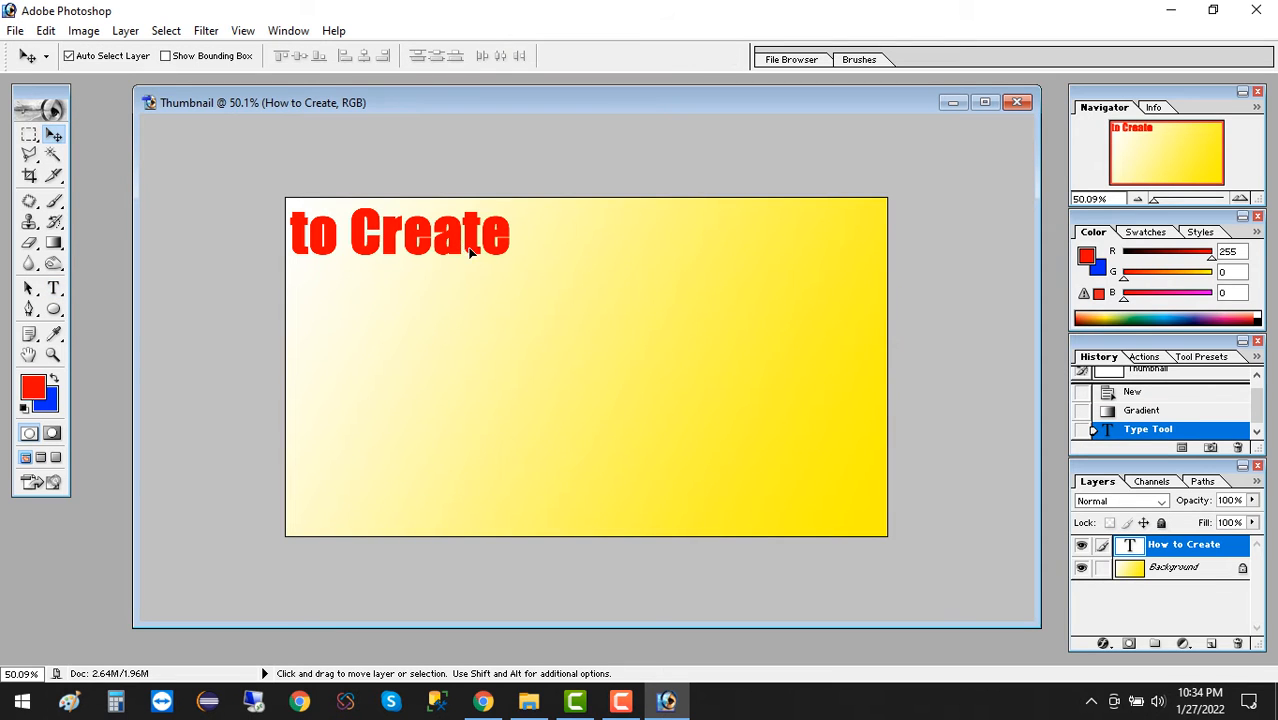
pyautogui.moveTo(470, 252); pyautogui.dragTo(590, 258)
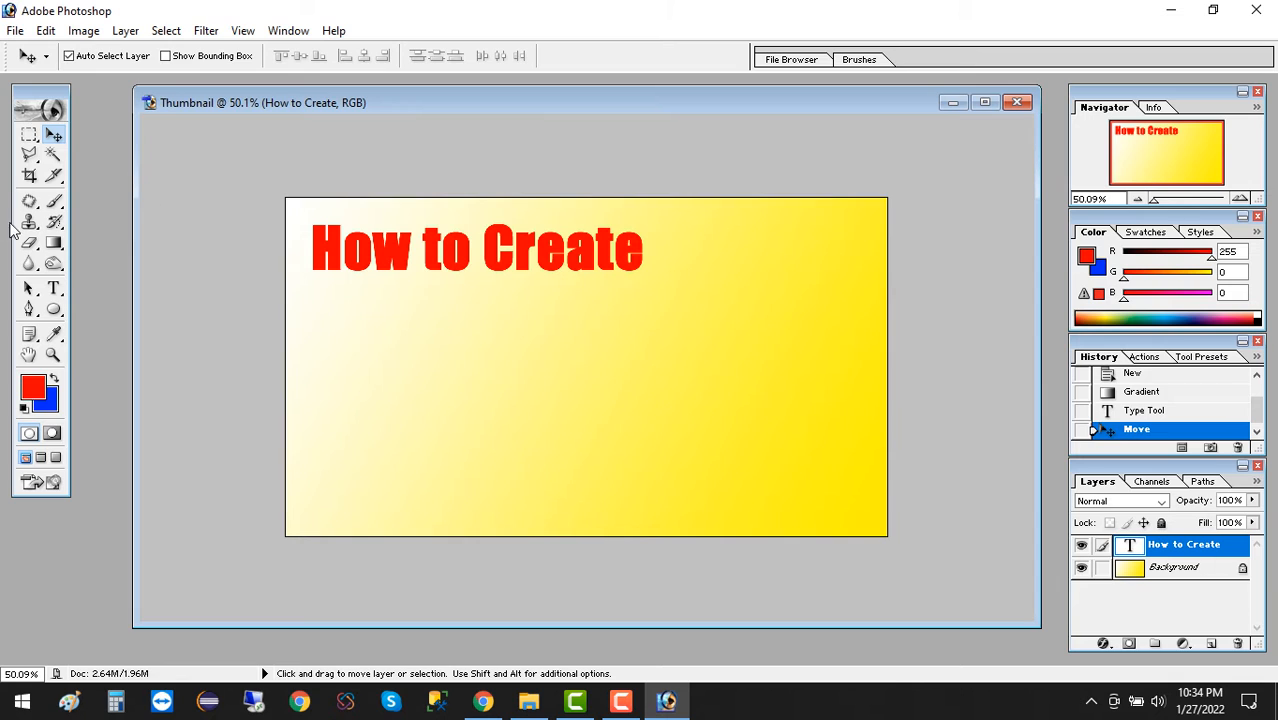
# - Try out other fonts on the whole "How to Create" text, such as Imprint MT Shadow, Lucida Handwriting and MS Serif
pyautogui.click(54, 288)
pyautogui.click(510, 267)
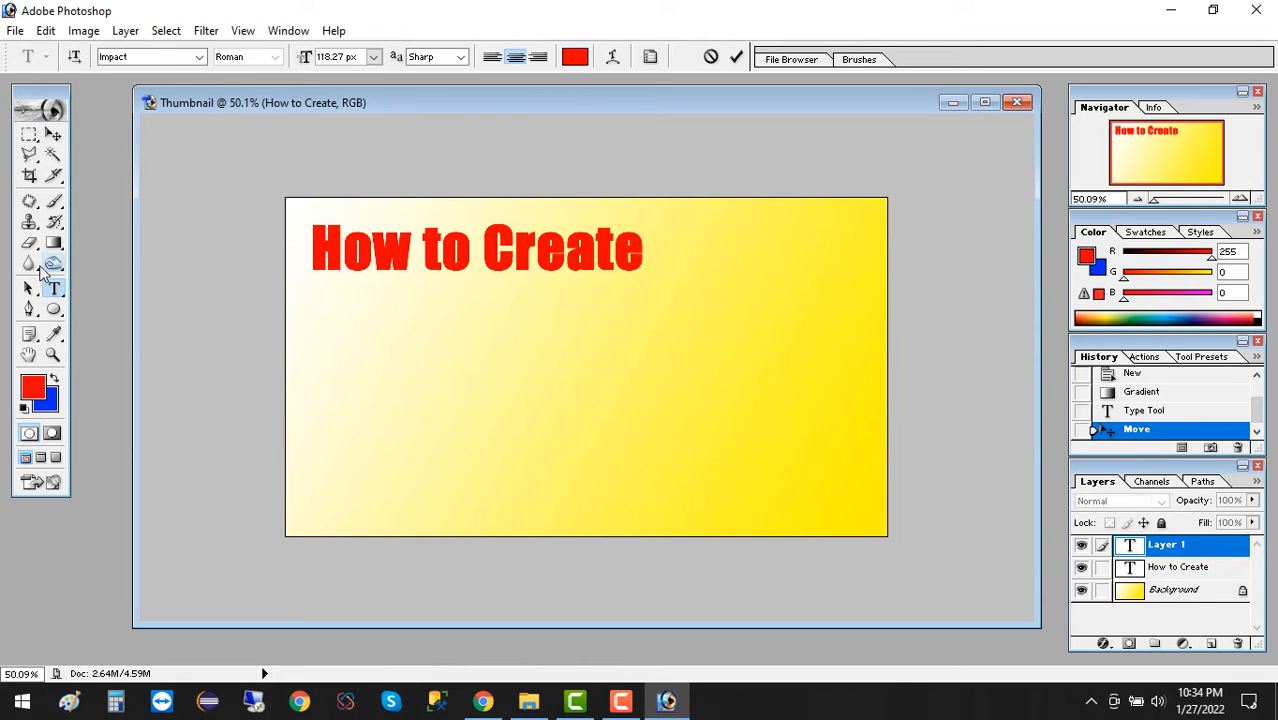
pyautogui.click(1158, 568)
pyautogui.click(478, 287)
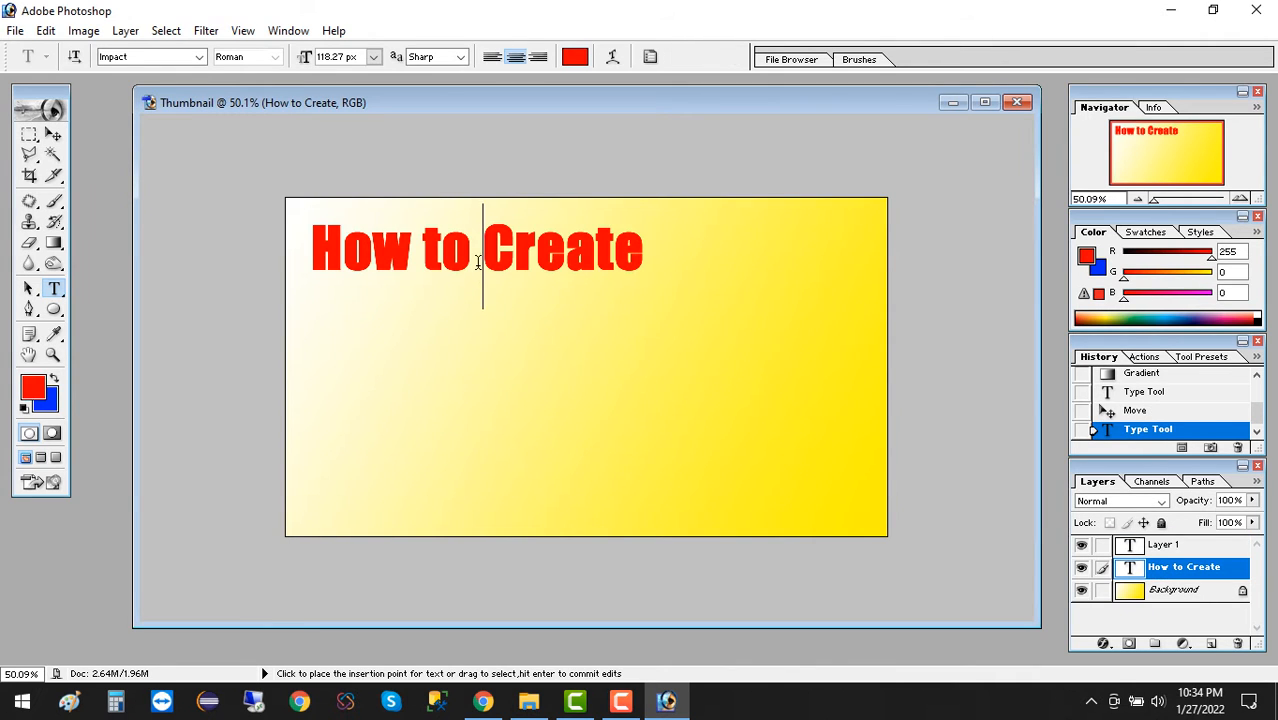
pyautogui.hotkey('ctrl', 'a')
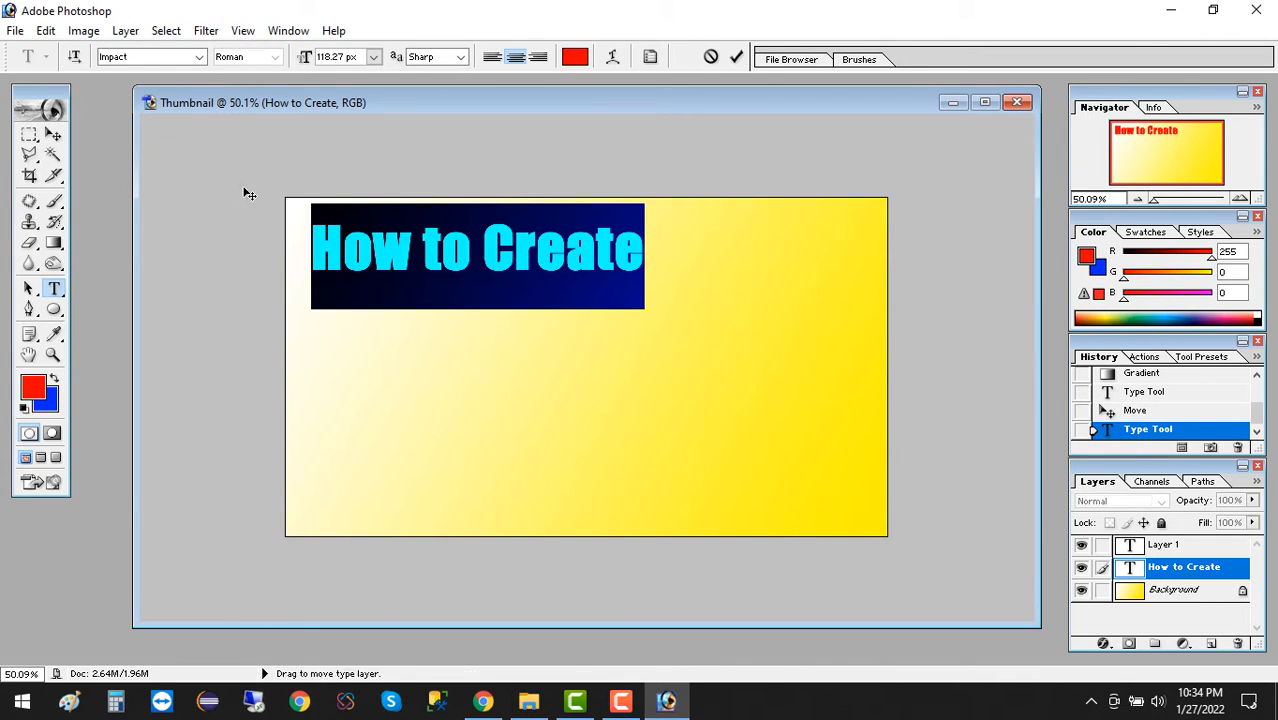
pyautogui.click(198, 58)
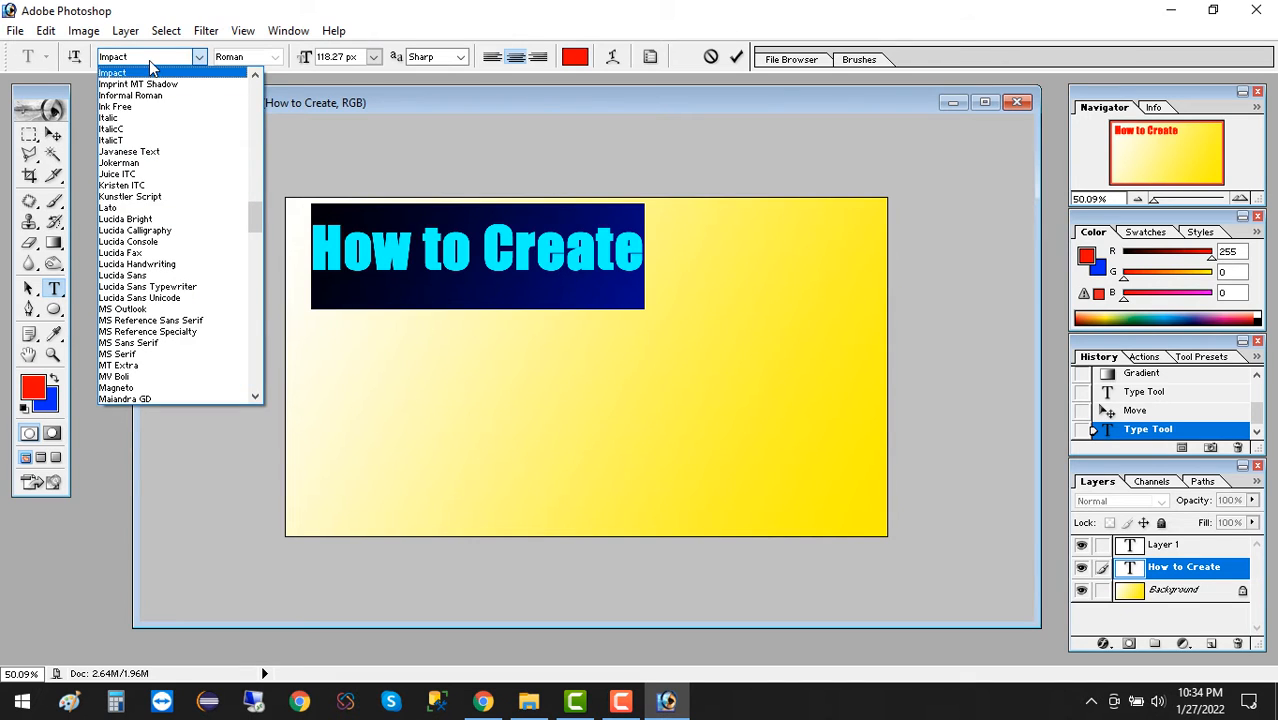
pyautogui.click(149, 60)
pyautogui.press('Down')
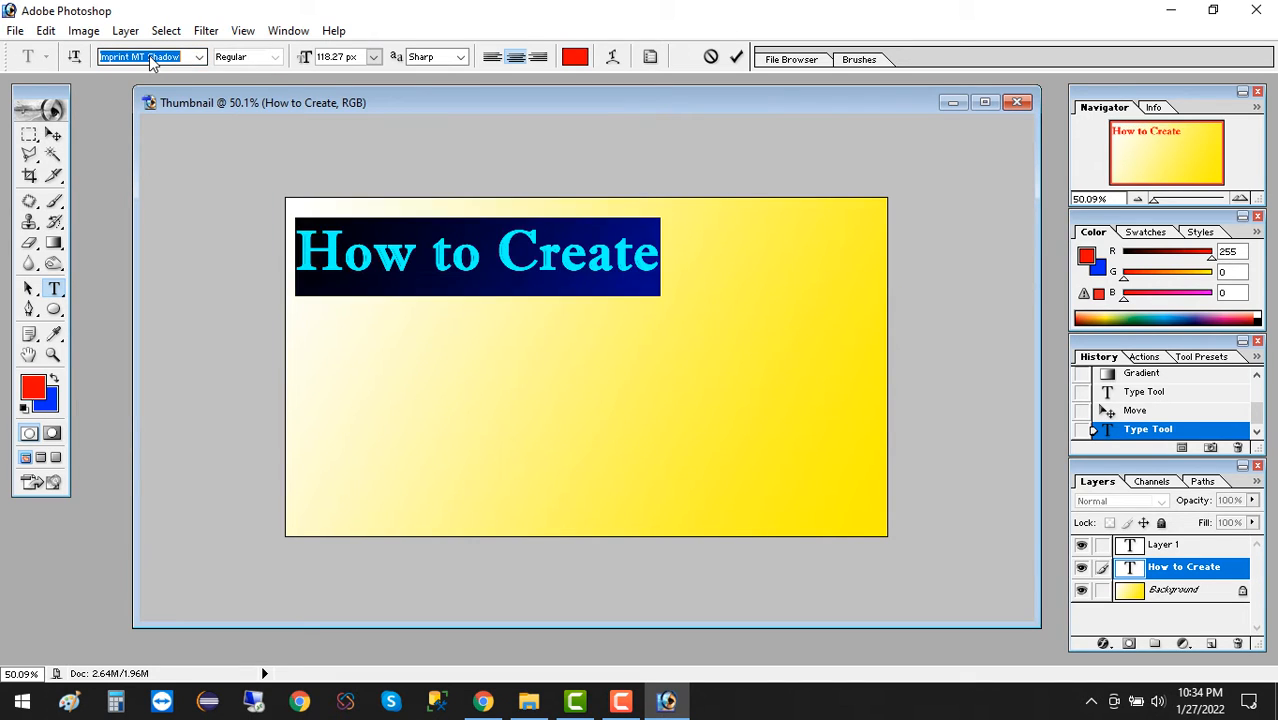
pyautogui.press('Down')
pyautogui.press('Down')
pyautogui.press('Down')
pyautogui.press('Down')
pyautogui.press('Down')
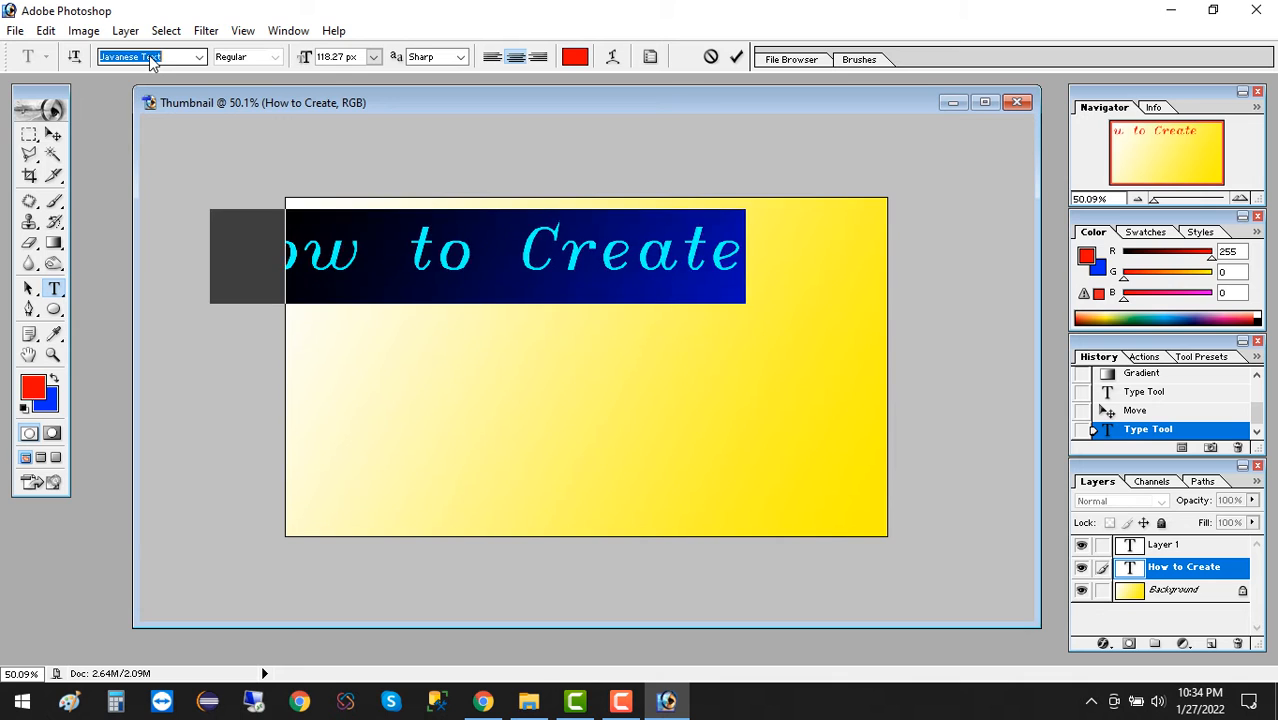
pyautogui.press('Down')
pyautogui.press('Down')
pyautogui.press('Down')
pyautogui.press('Down')
pyautogui.press('Up')
pyautogui.press('Up')
pyautogui.press('Up')
pyautogui.press('Up')
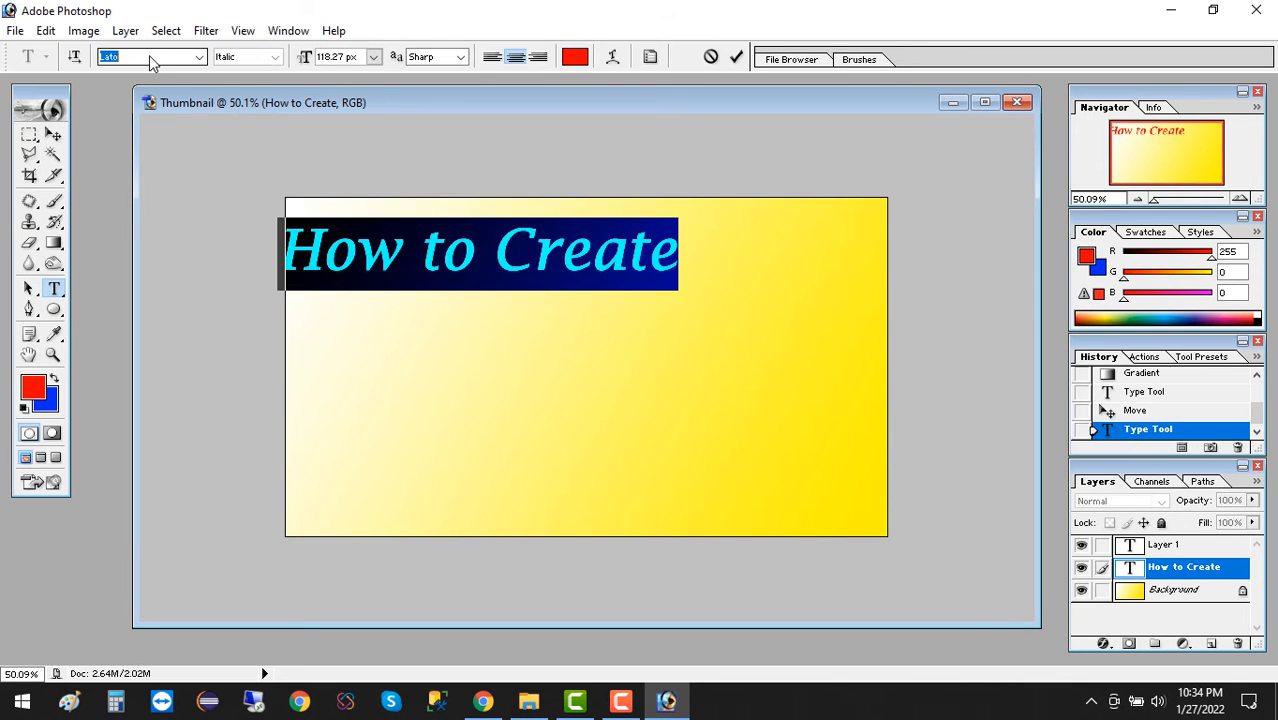
pyautogui.press('Down')
pyautogui.press('Down')
pyautogui.press('Down')
pyautogui.press('Down')
pyautogui.press('Down')
pyautogui.press('Down')
pyautogui.press('Down')
pyautogui.press('Down')
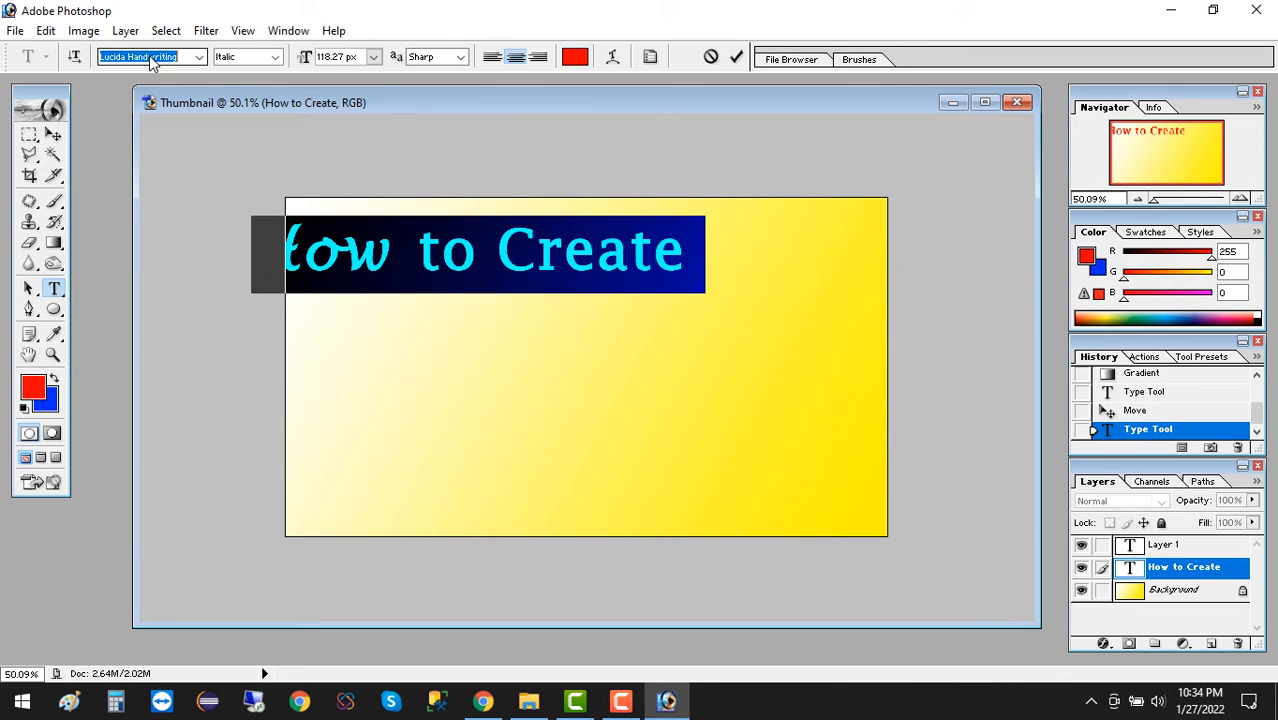
pyautogui.press('Down')
pyautogui.press('Down')
pyautogui.press('Down')
pyautogui.press('Down')
pyautogui.press('Down')
pyautogui.press('Down')
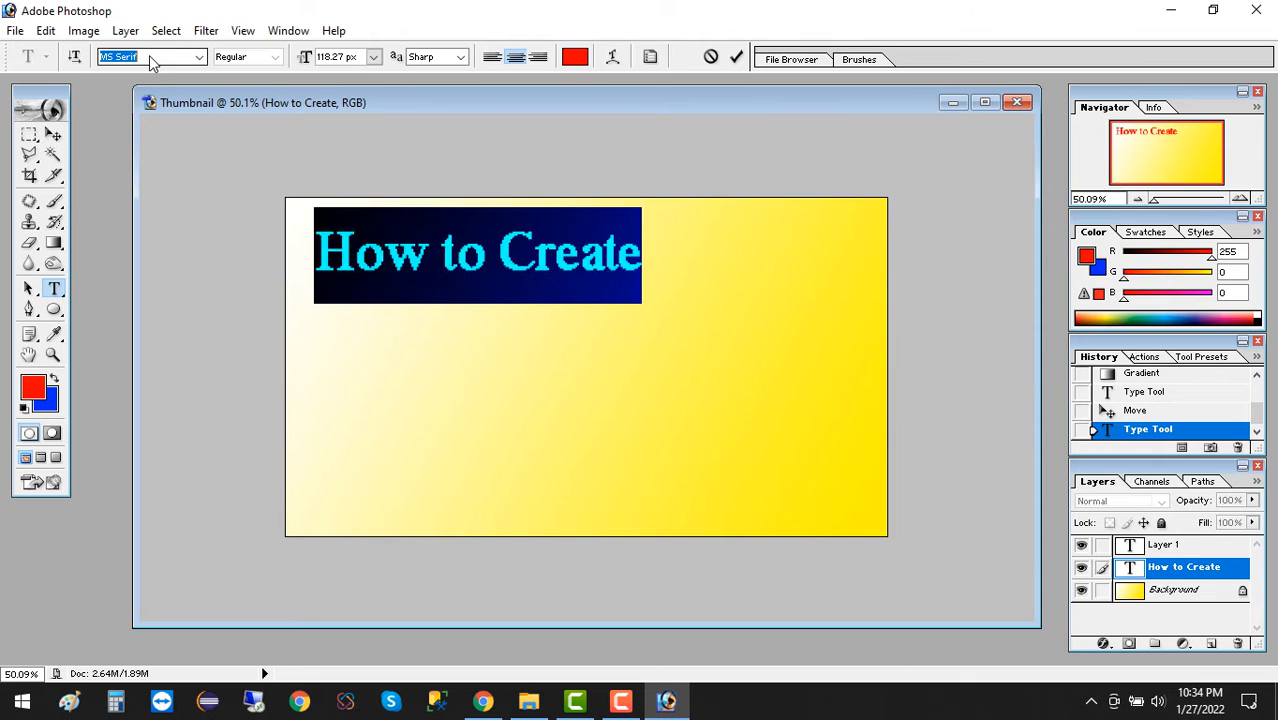
pyautogui.press('Down')
pyautogui.press('Down')
pyautogui.press('Down')
pyautogui.press('Down')
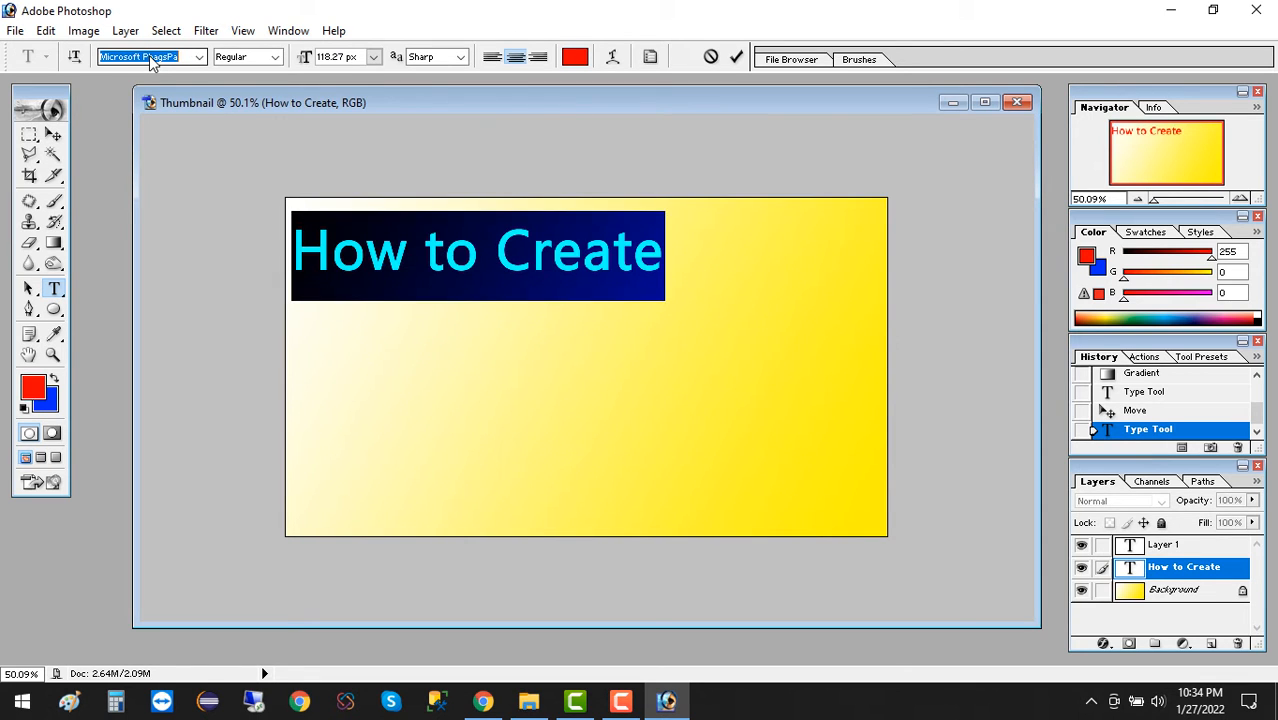
pyautogui.press('Down')
pyautogui.press('Down')
pyautogui.press('Down')
pyautogui.press('Down')
pyautogui.press('Down')
pyautogui.press('Down')
pyautogui.press('Down')
pyautogui.press('Down')
pyautogui.press('Down')
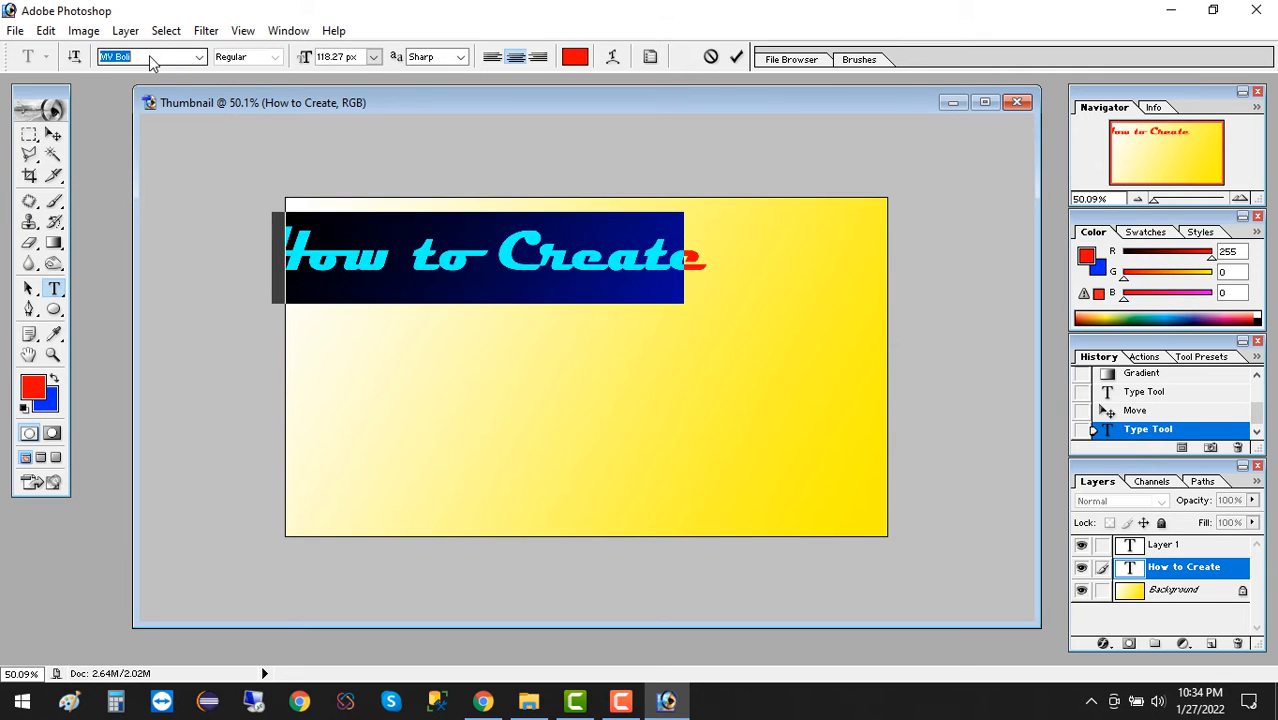
pyautogui.press('Down')
pyautogui.press('Down')
pyautogui.press('Down')
pyautogui.press('Down')
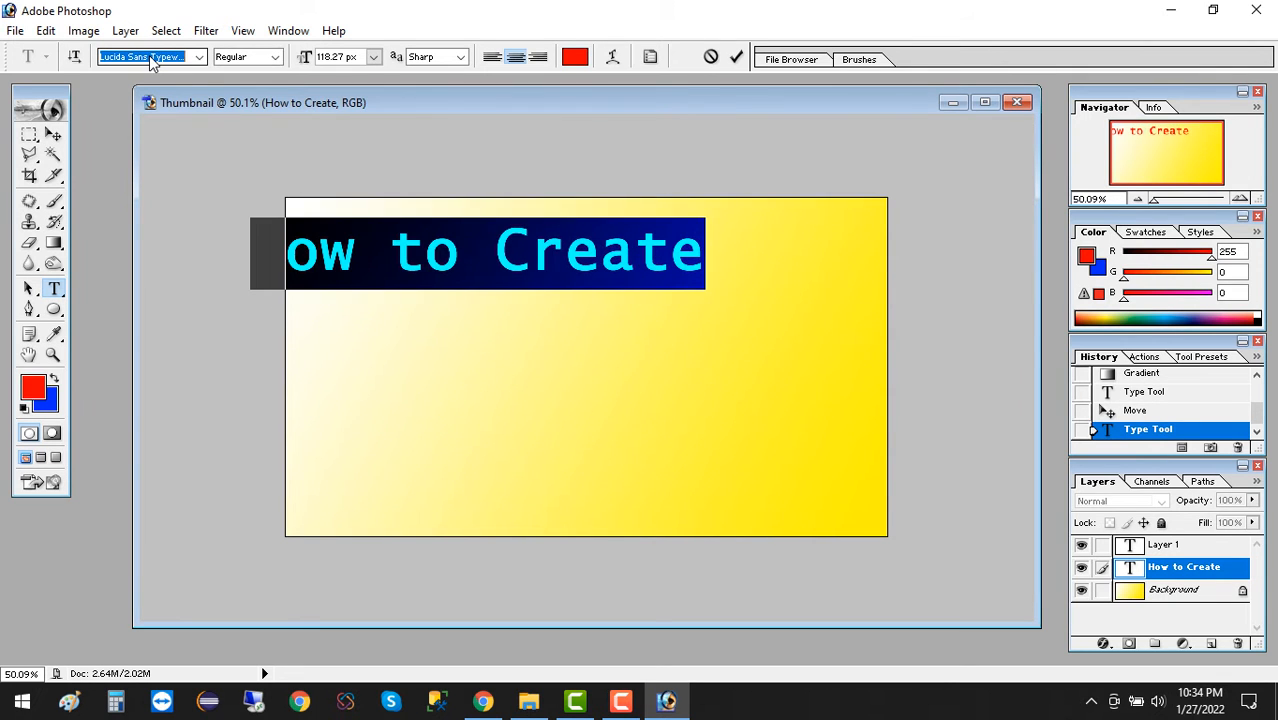
# - Set the "How to Create" text's font to Impact and nudge the text slightly up and to the left
pyautogui.write('Impact')
pyautogui.press('Return')
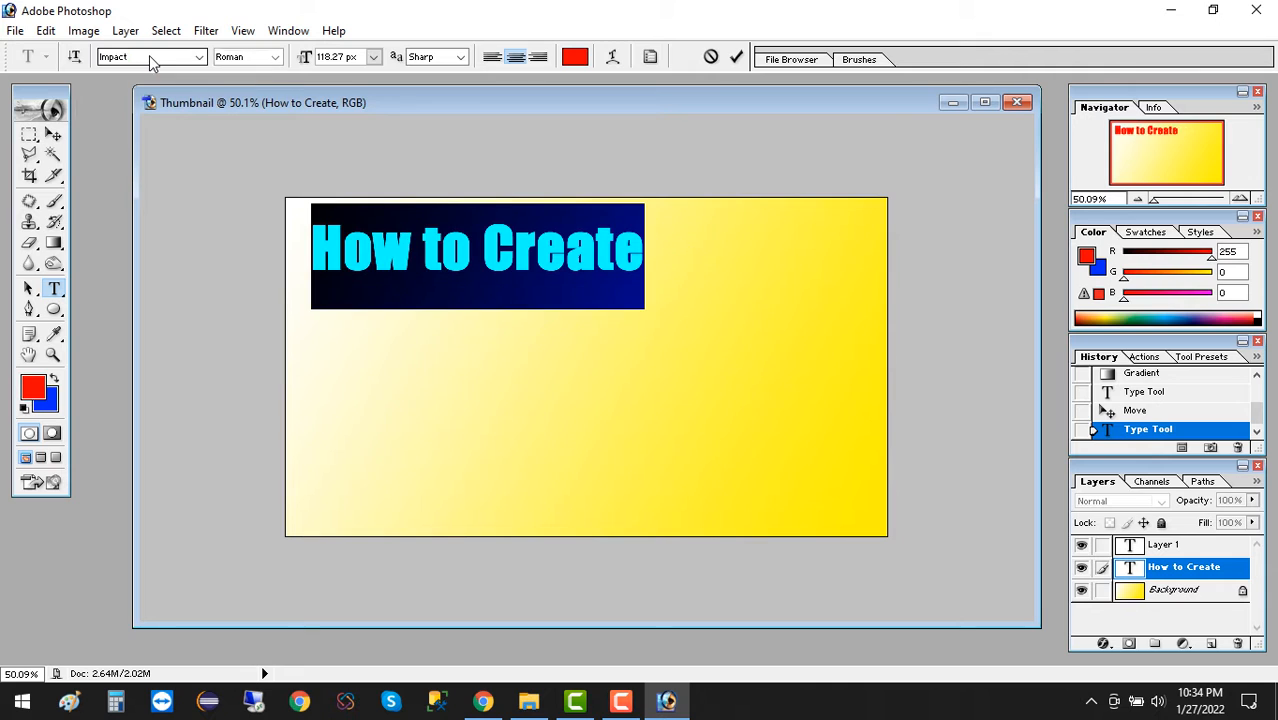
pyautogui.click(423, 255)
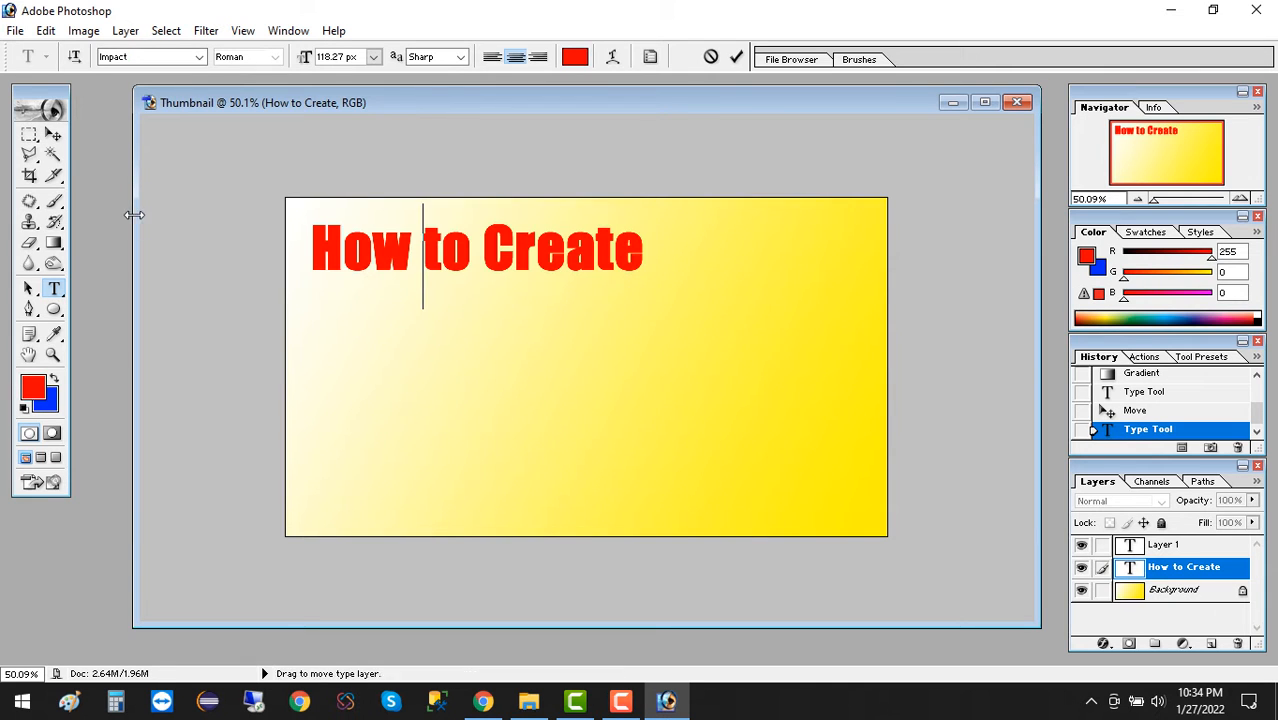
pyautogui.click(53, 135)
pyautogui.moveTo(428, 263); pyautogui.dragTo(422, 259)
# - Add the text "YouTube Thumbnails" as a separate layer and align it directly below the "How to Create" line
pyautogui.press('t')
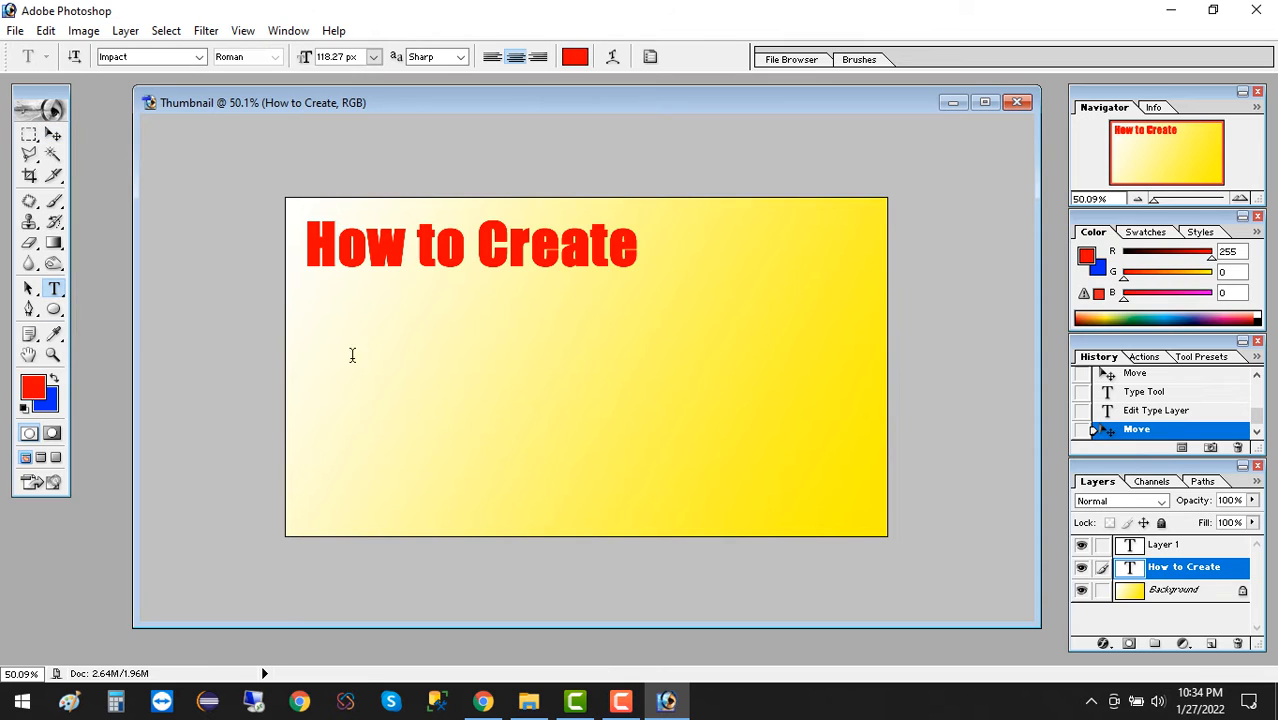
pyautogui.click(352, 355)
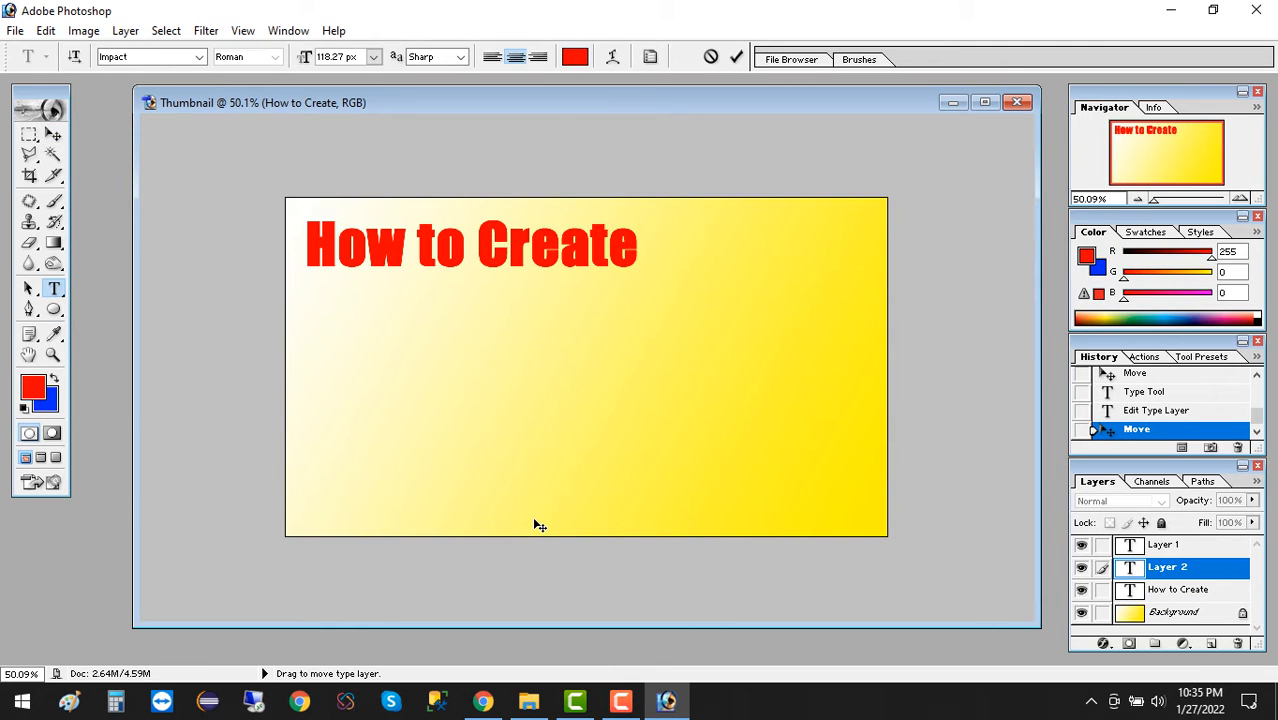
pyautogui.write('You')
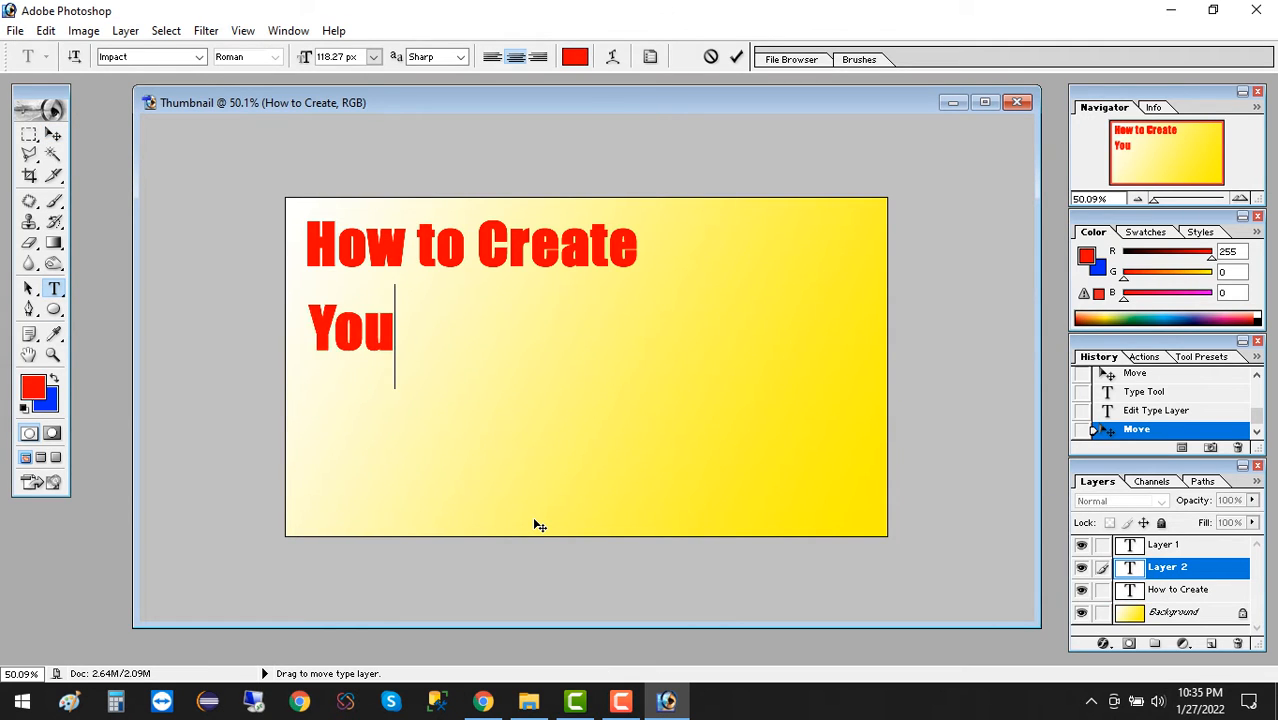
pyautogui.write('Tube ')
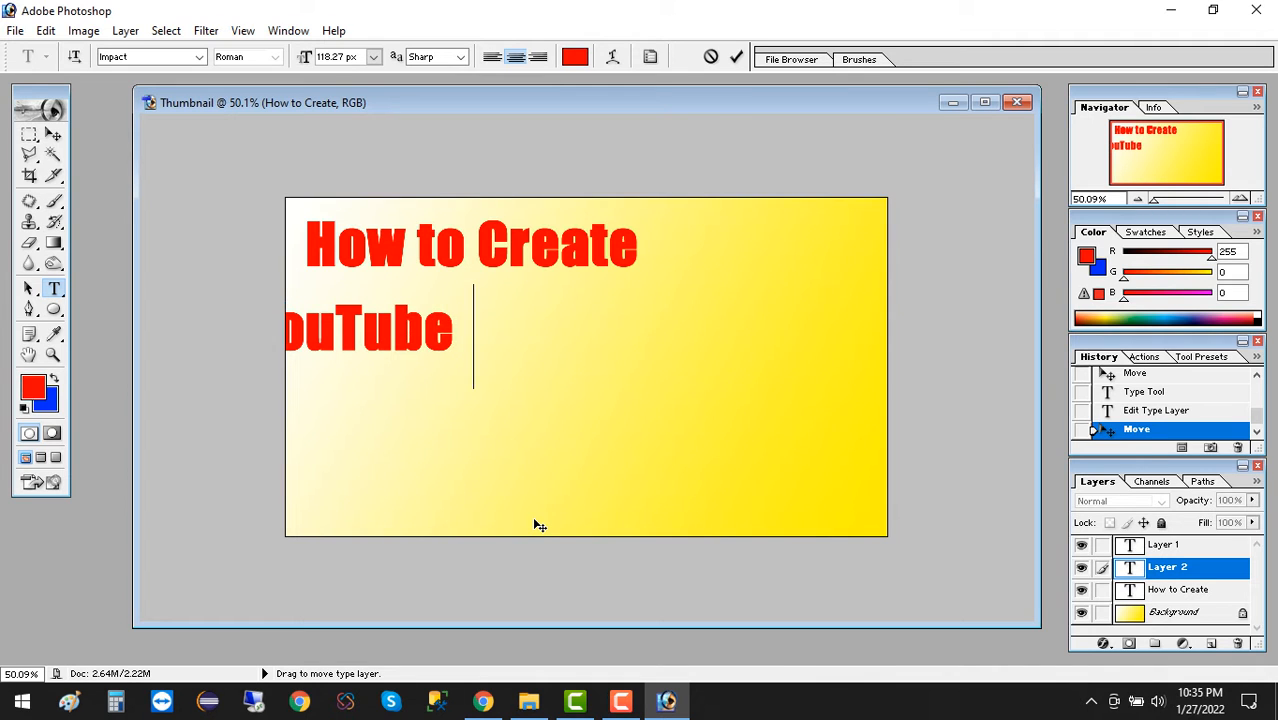
pyautogui.write('Thum')
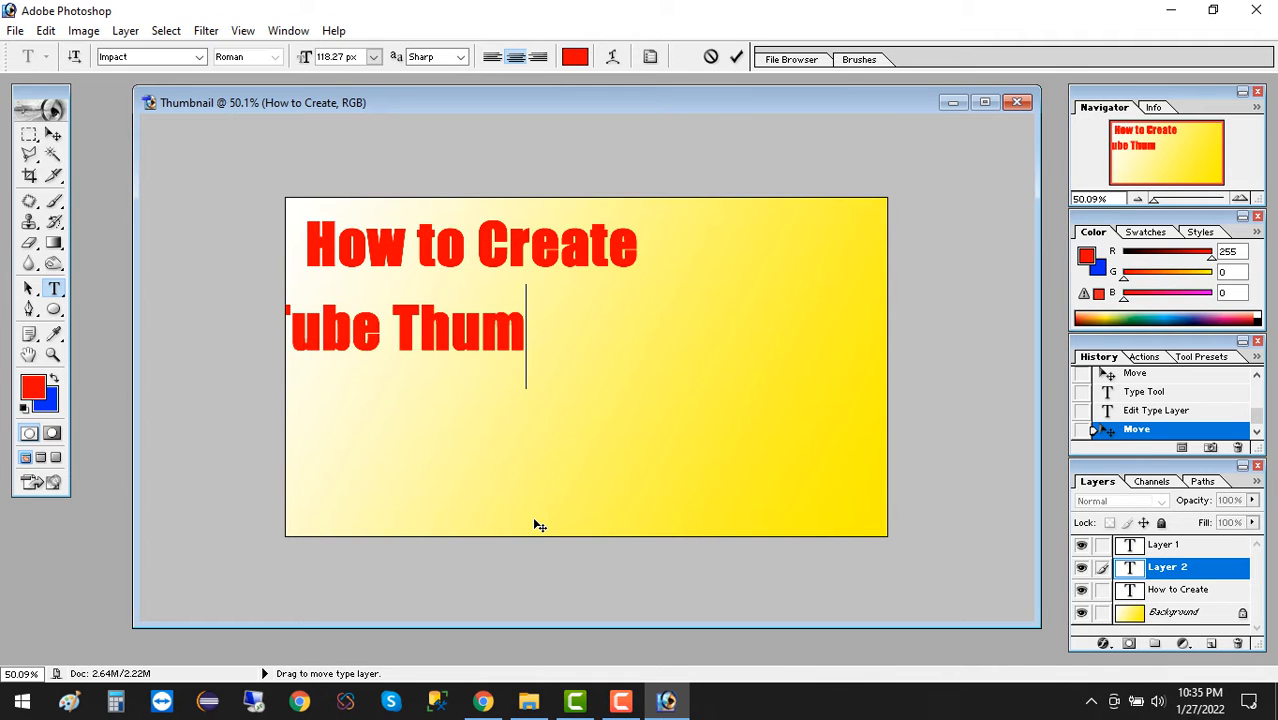
pyautogui.write('bnails')
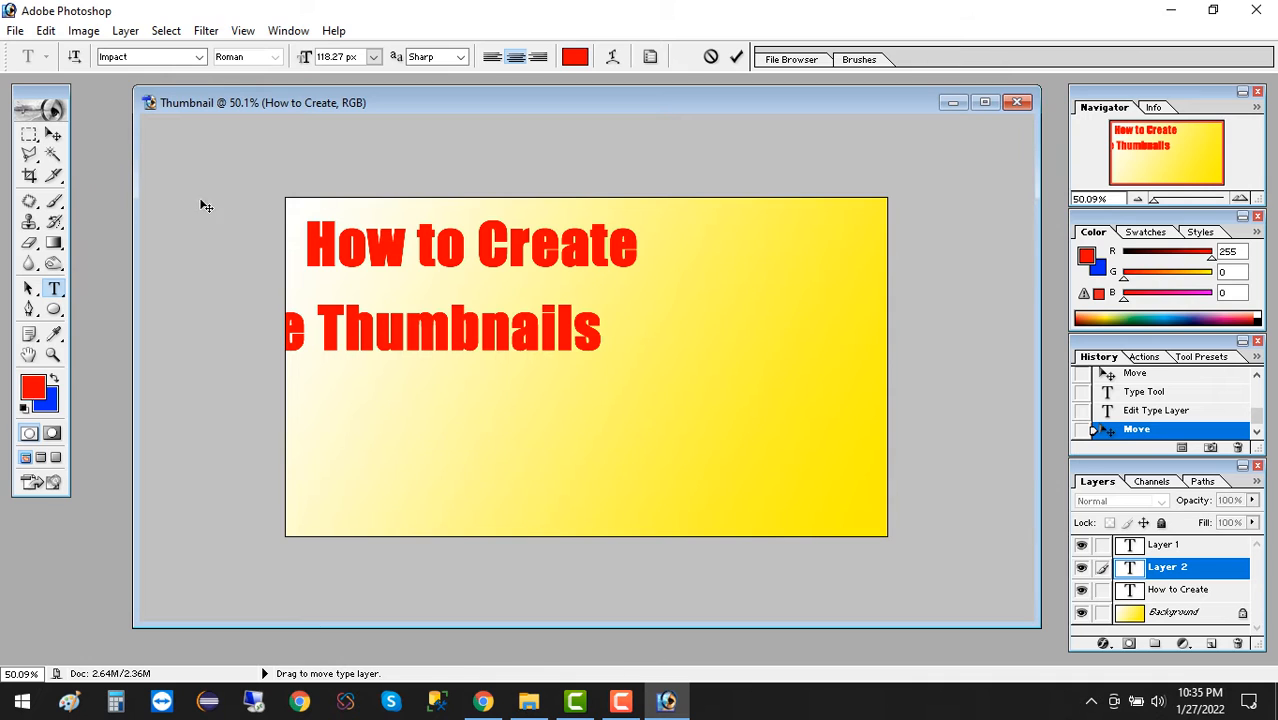
pyautogui.click(29, 134)
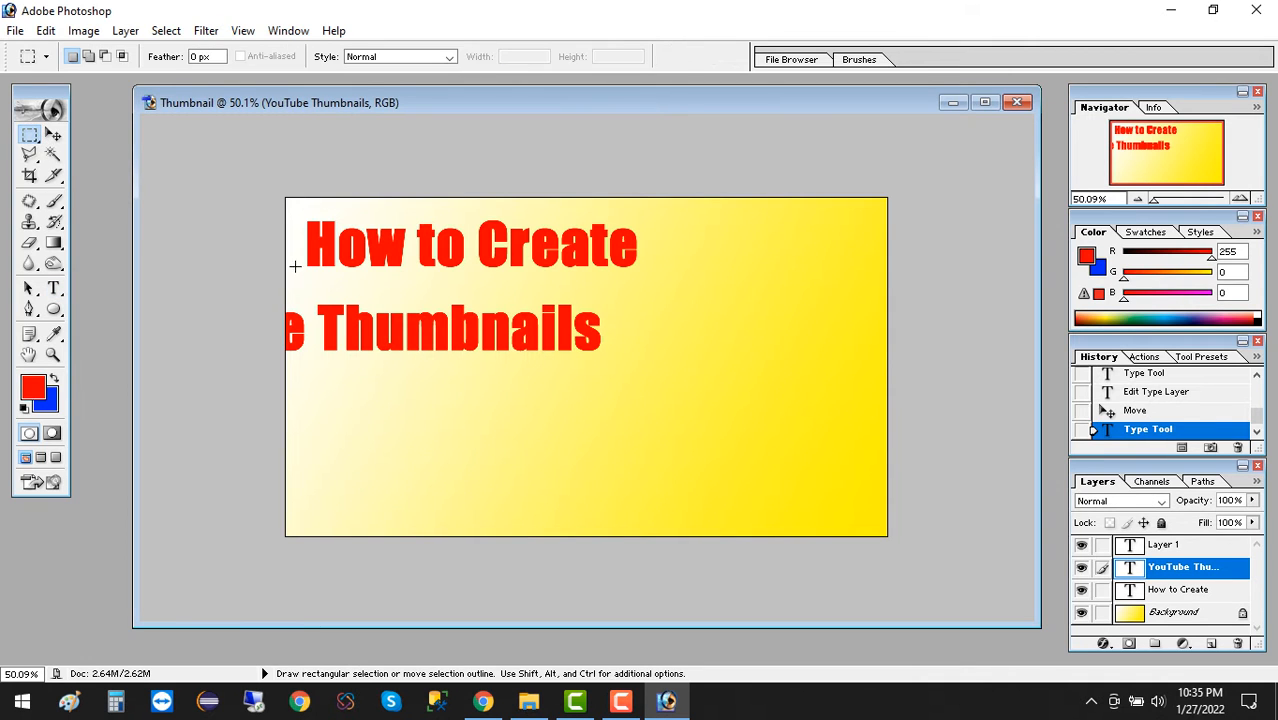
pyautogui.click(53, 134)
pyautogui.moveTo(370, 346); pyautogui.dragTo(565, 331)
# - Start a third text line with the word "In" below "YouTube Thumbnails"
pyautogui.click(54, 289)
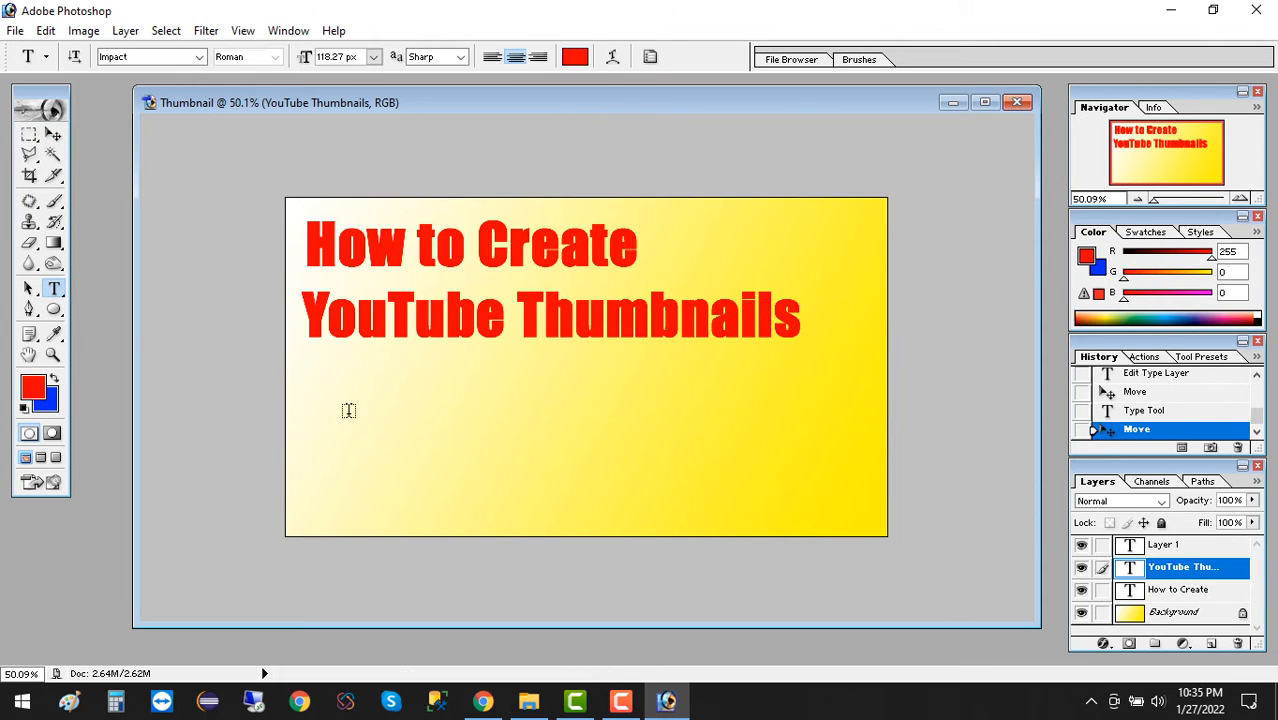
pyautogui.click(367, 430)
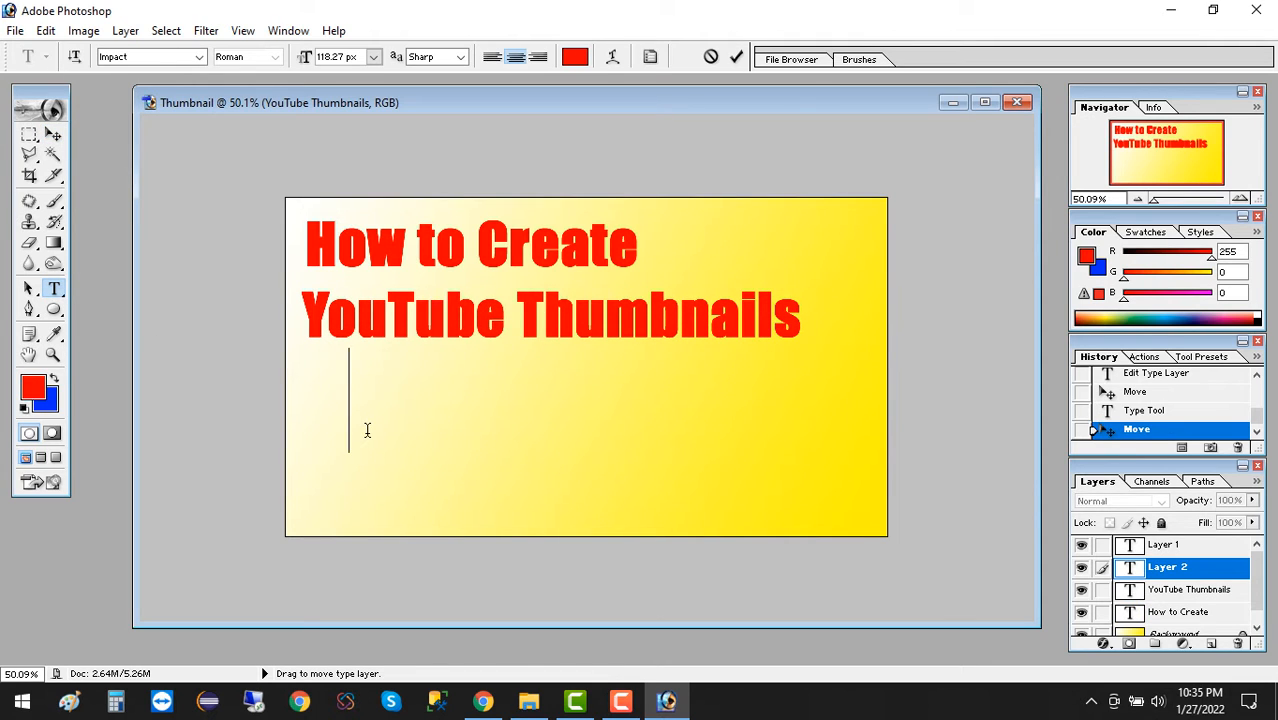
pyautogui.write('In')
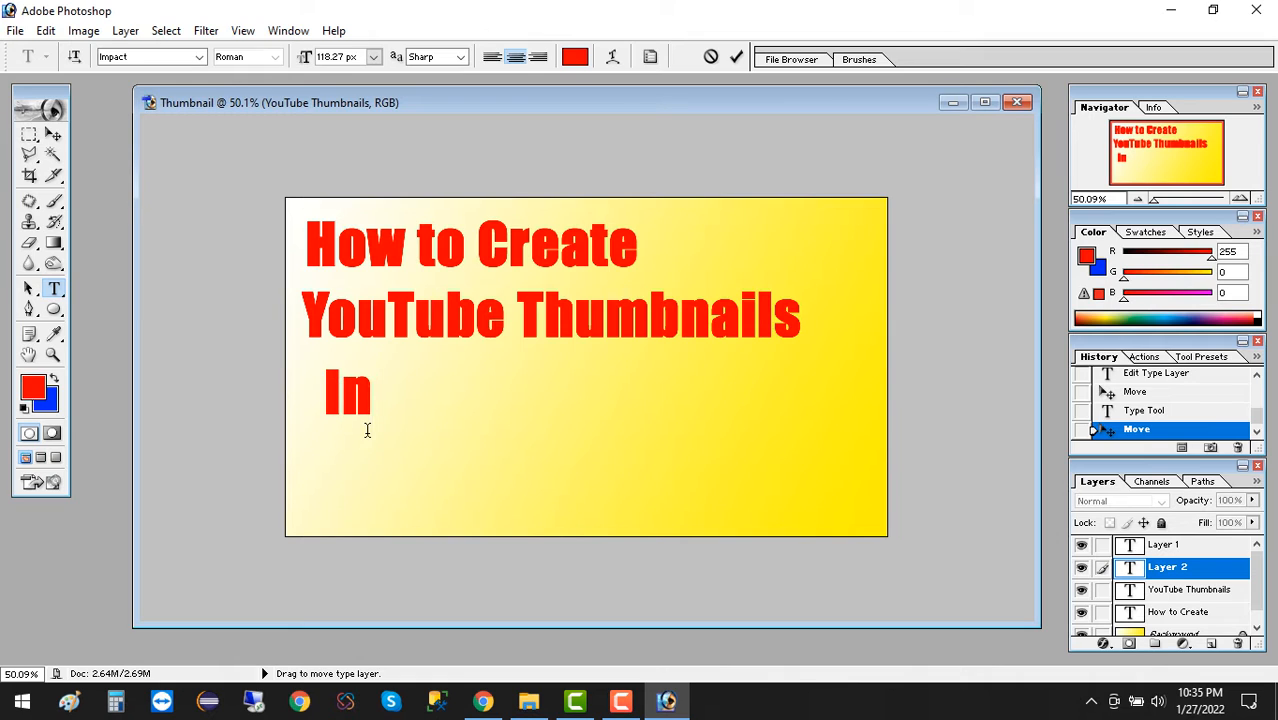